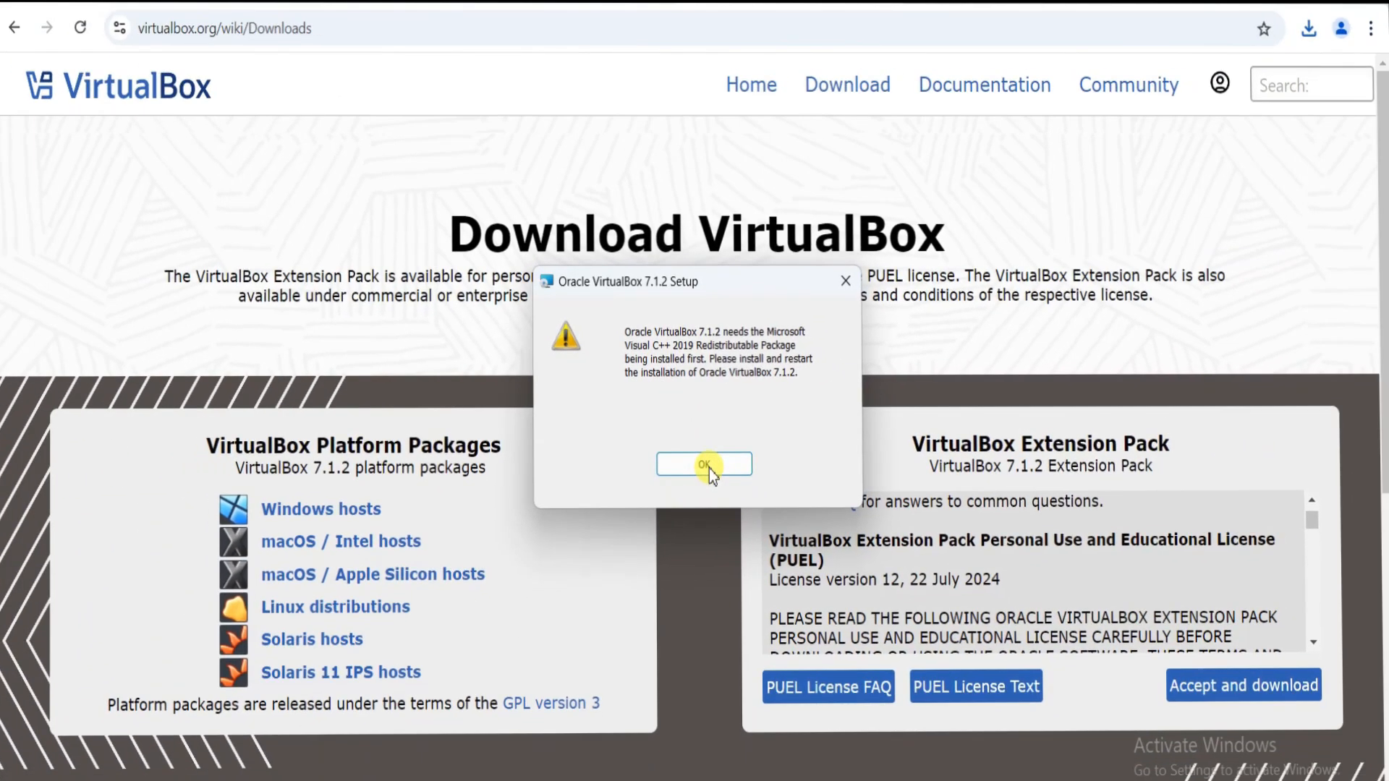
# Dismiss the VirtualBox 7.1.2 setup warning about the missing Visual C++ package and close the failed installer.
pyautogui.click(709, 468)
pyautogui.click(791, 567)
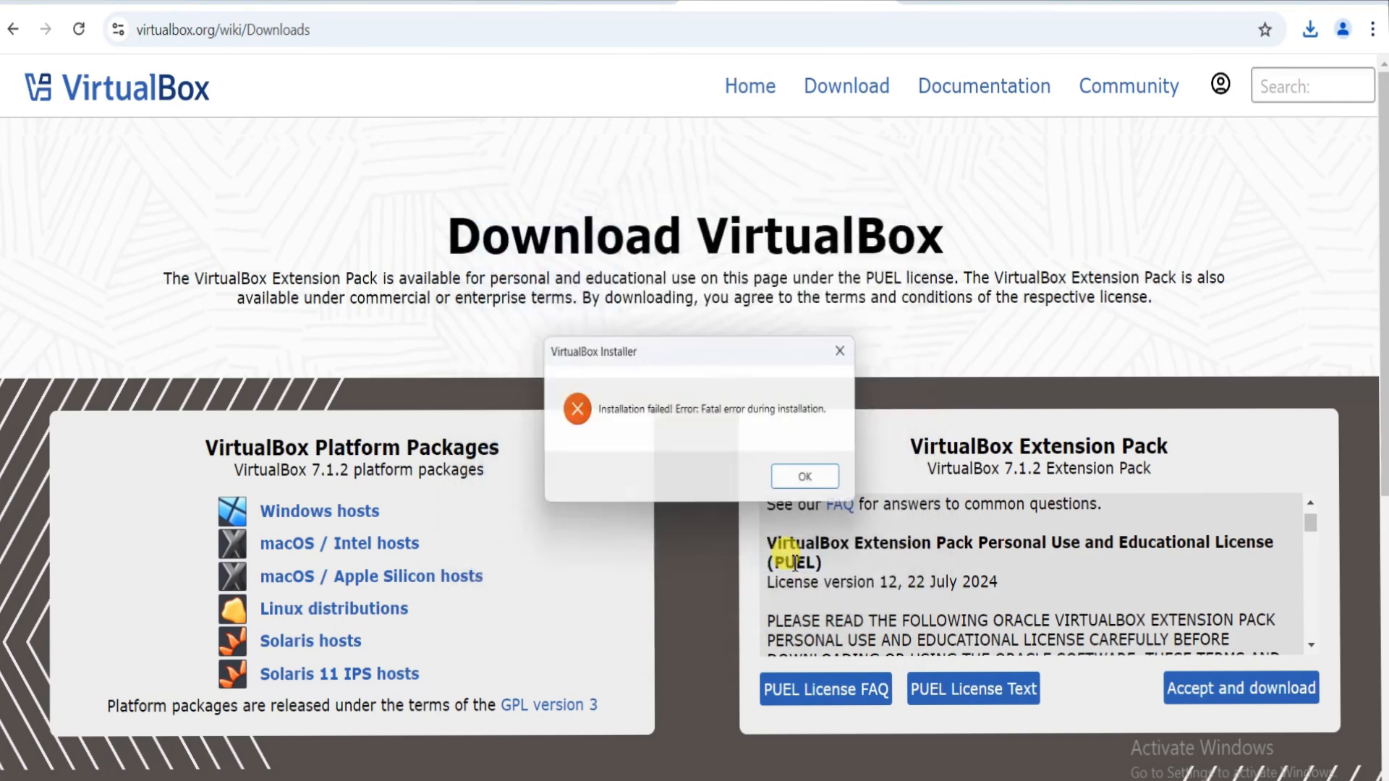
pyautogui.click(810, 481)
# Download the latest x64 Visual C++ Redistributable from Microsoft's supported downloads page.
pyautogui.click(914, 2)
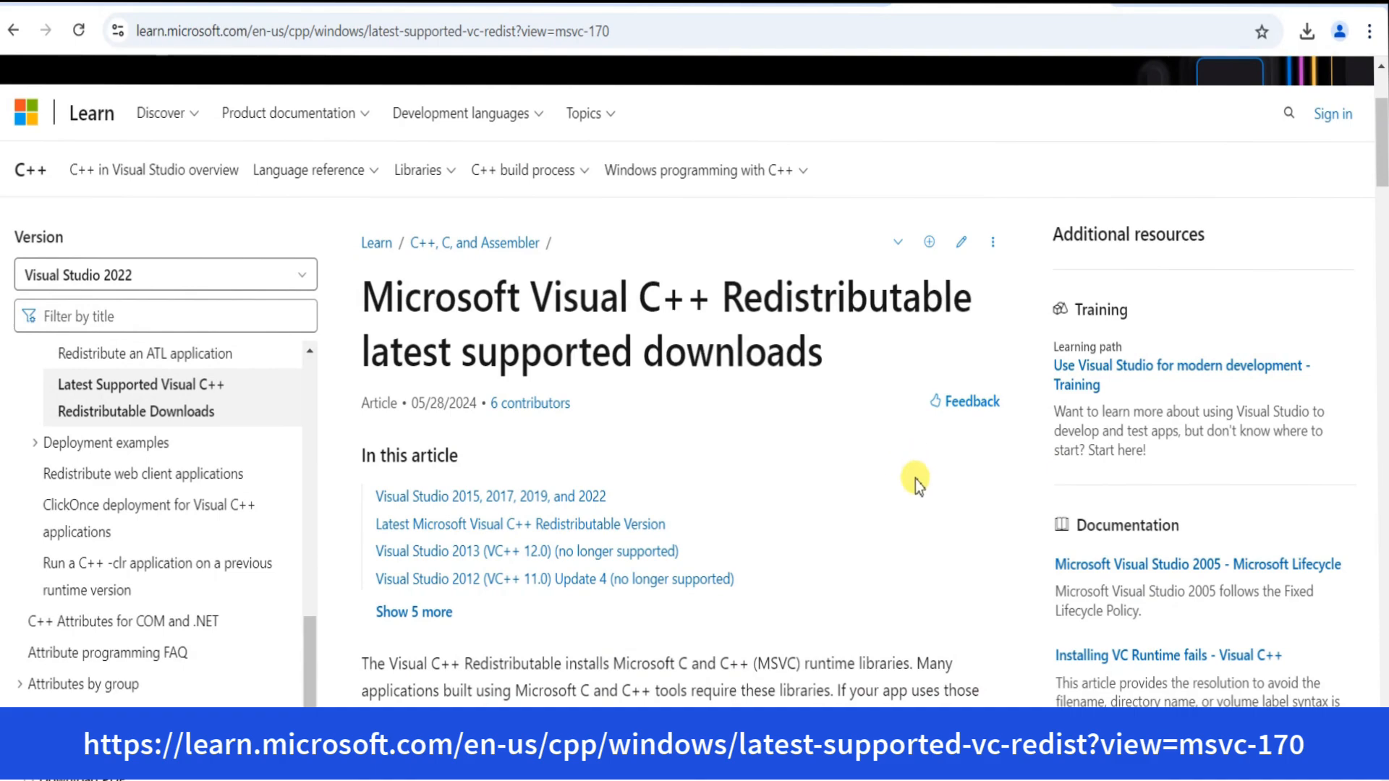
pyautogui.scroll(-3, 911, 492)
pyautogui.scroll(-2, 772, 564)
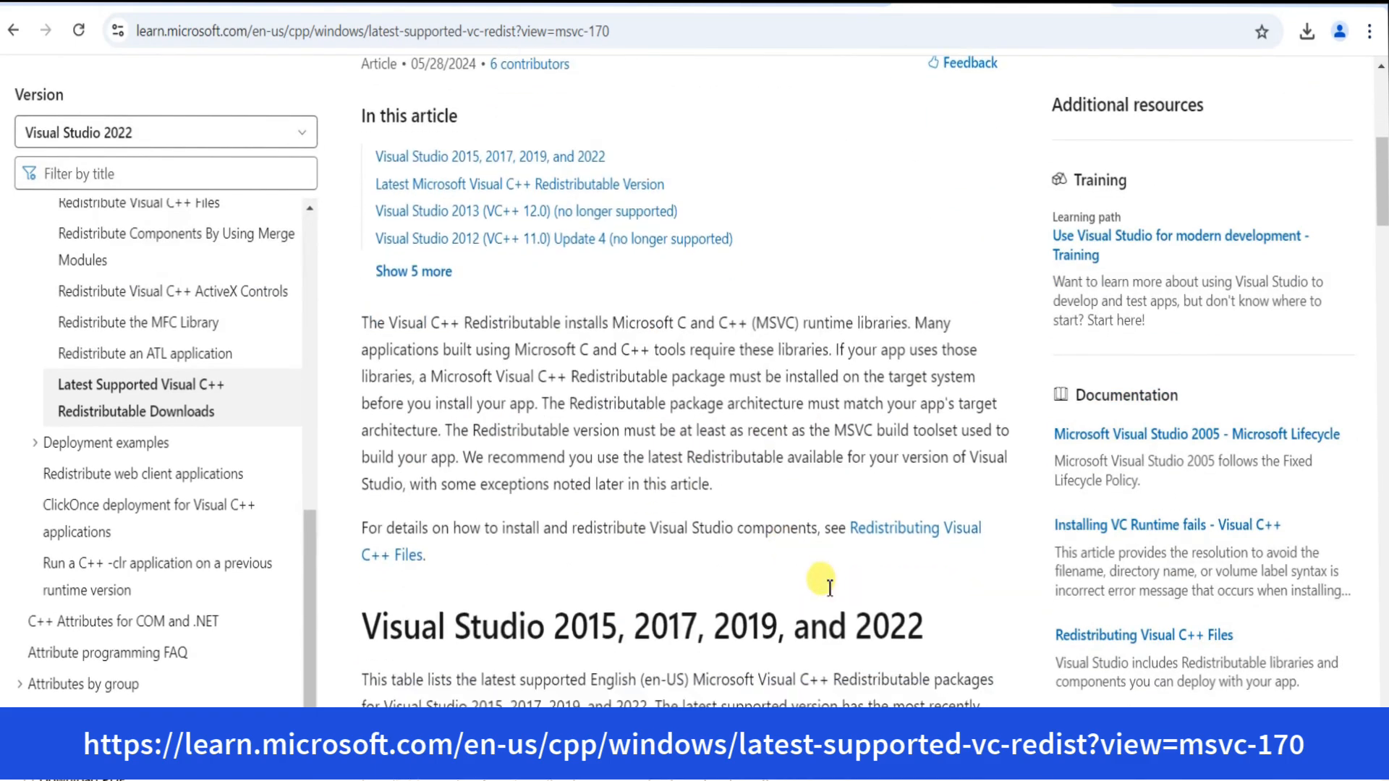
pyautogui.scroll(-10, 821, 582)
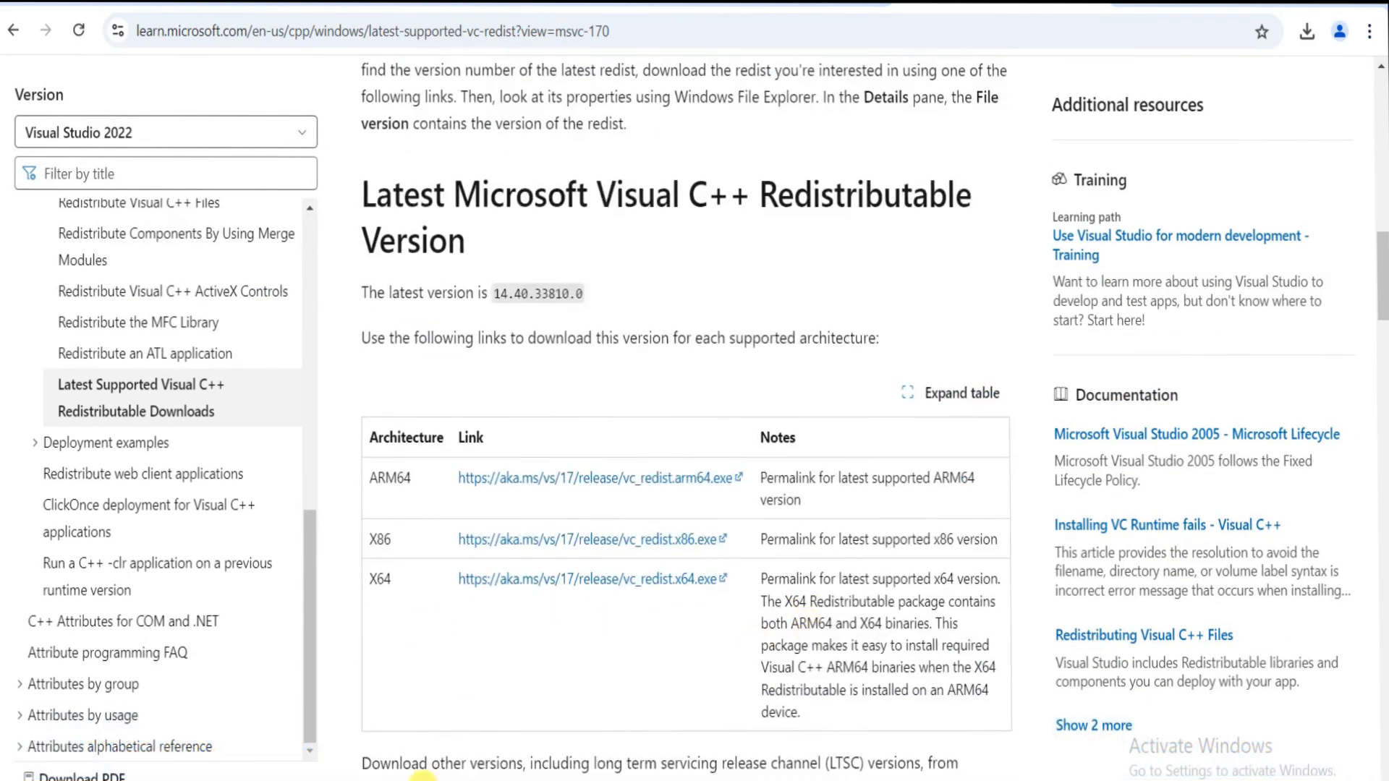
pyautogui.click(532, 578)
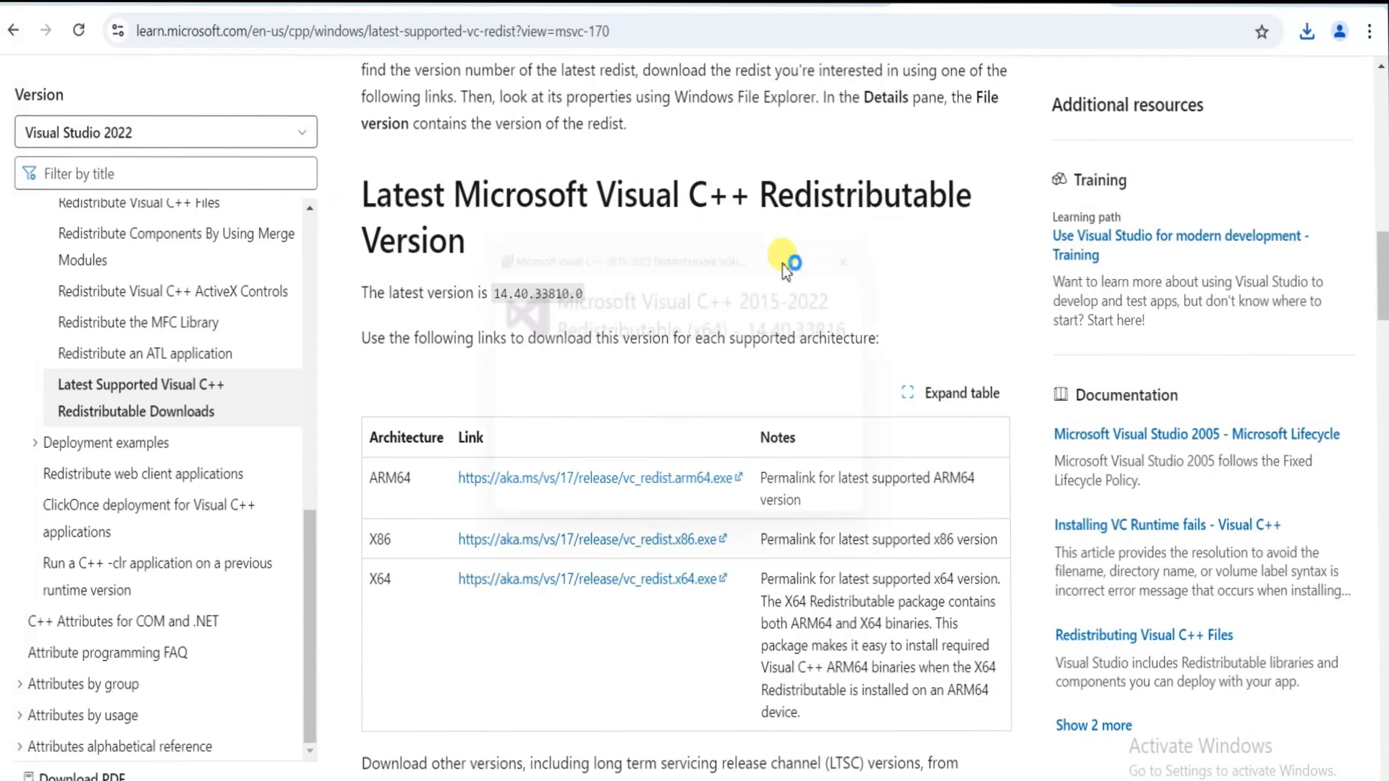
# Accept the license terms, install the Visual C++ 2015-2022 Redistributable (x64), and close its setup.
pyautogui.click(495, 483)
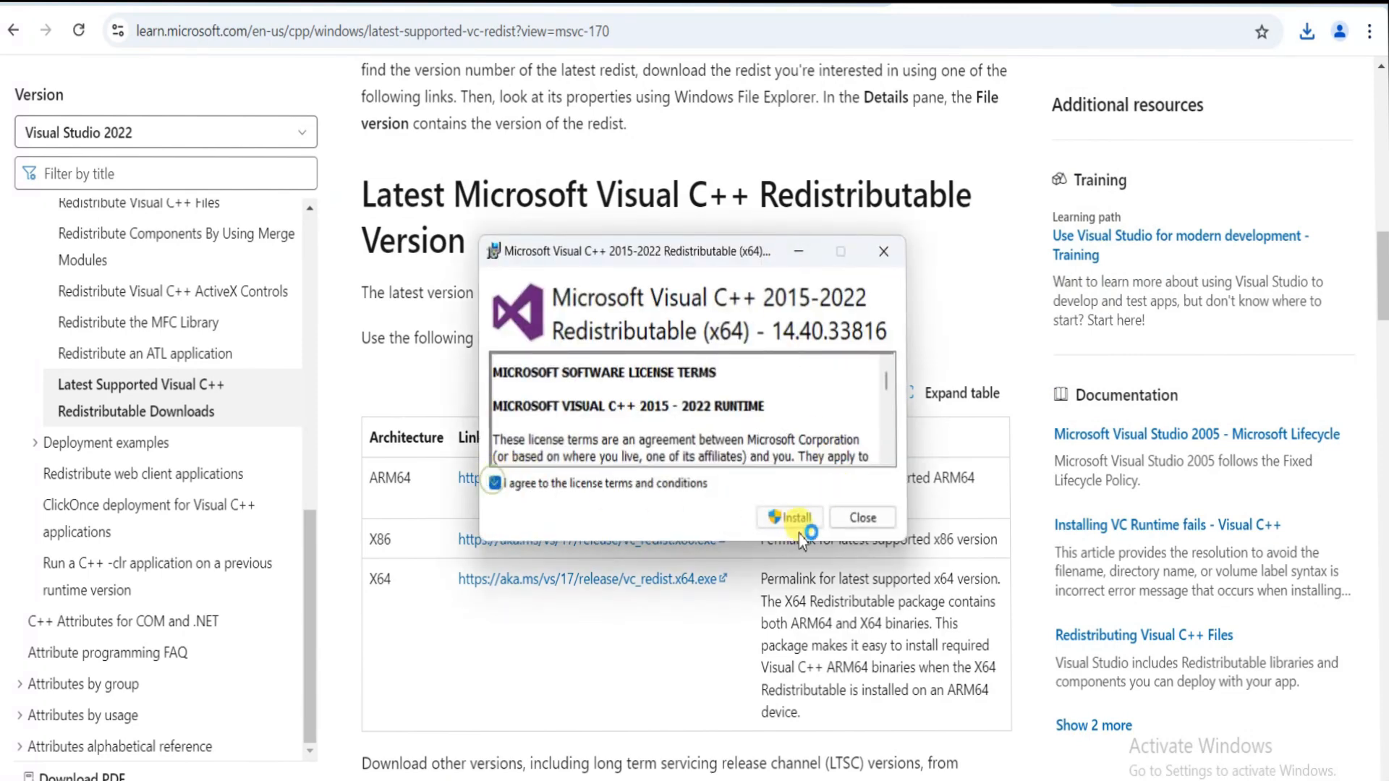
pyautogui.click(788, 518)
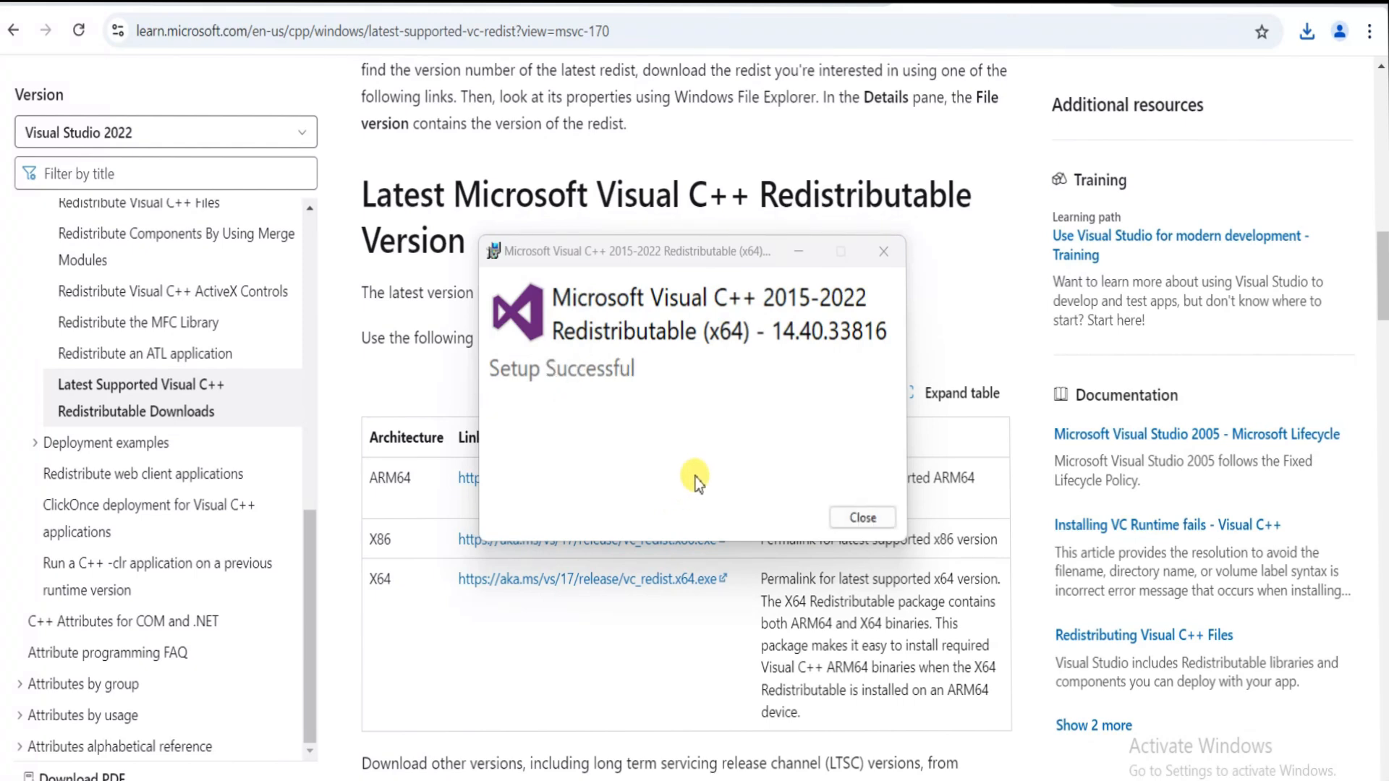
pyautogui.click(865, 519)
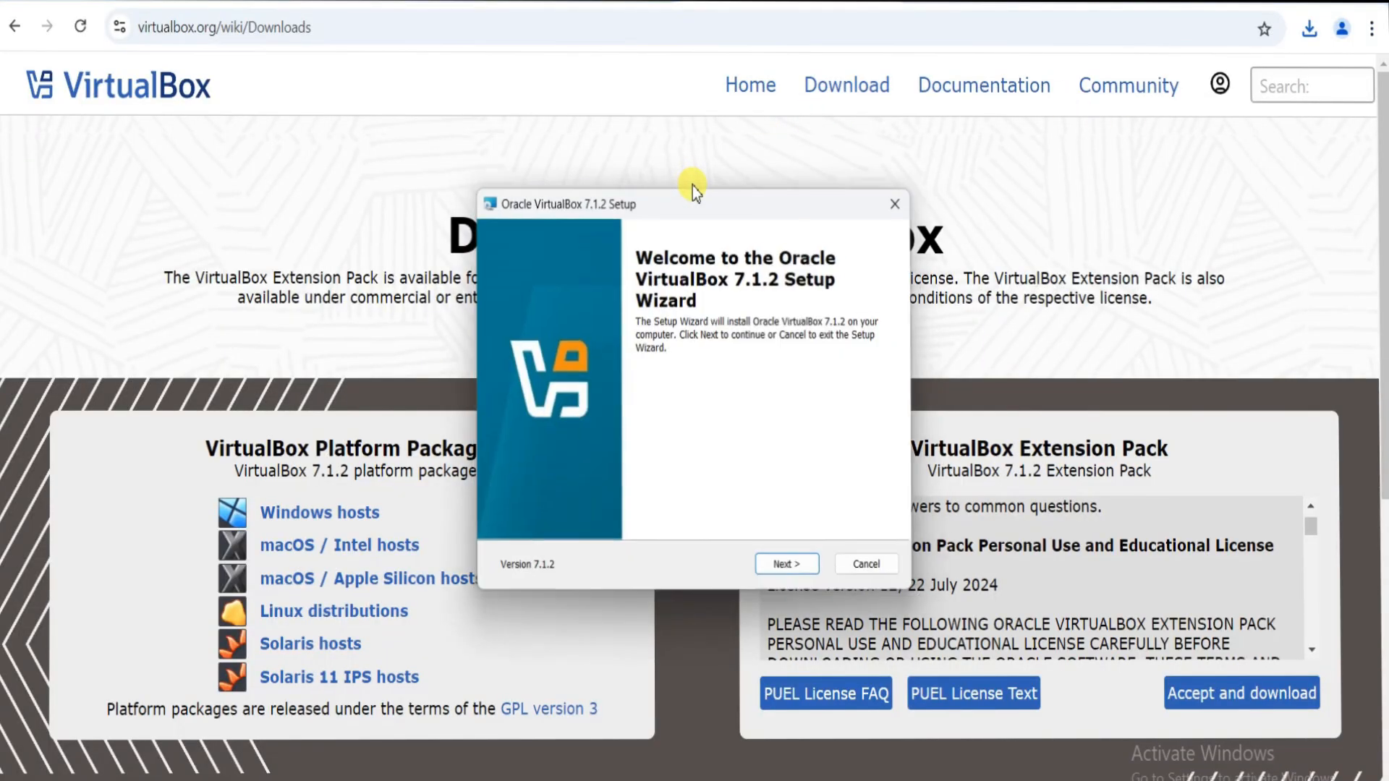
# Accept the VirtualBox 7.1.2 license agreement and keep the default features and install location.
pyautogui.click(800, 576)
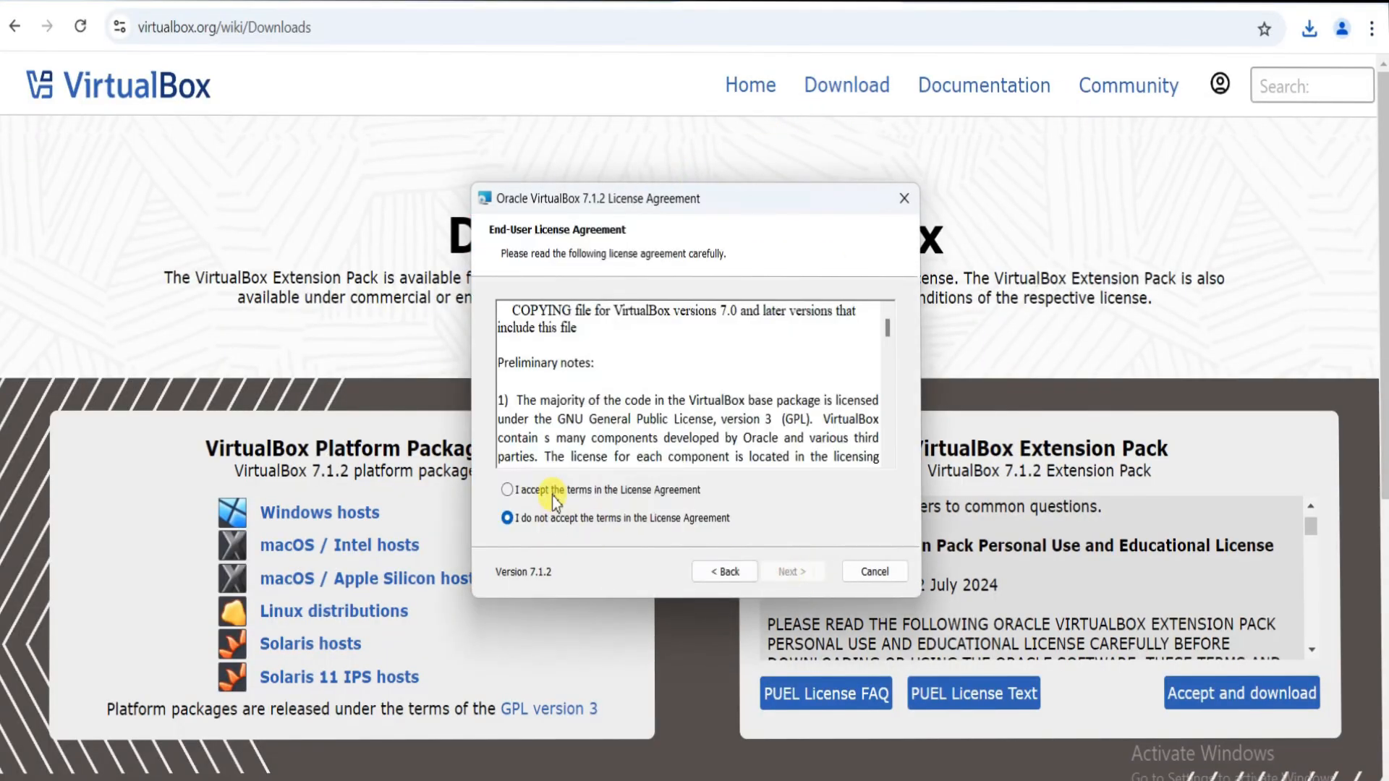
pyautogui.click(508, 491)
pyautogui.click(792, 574)
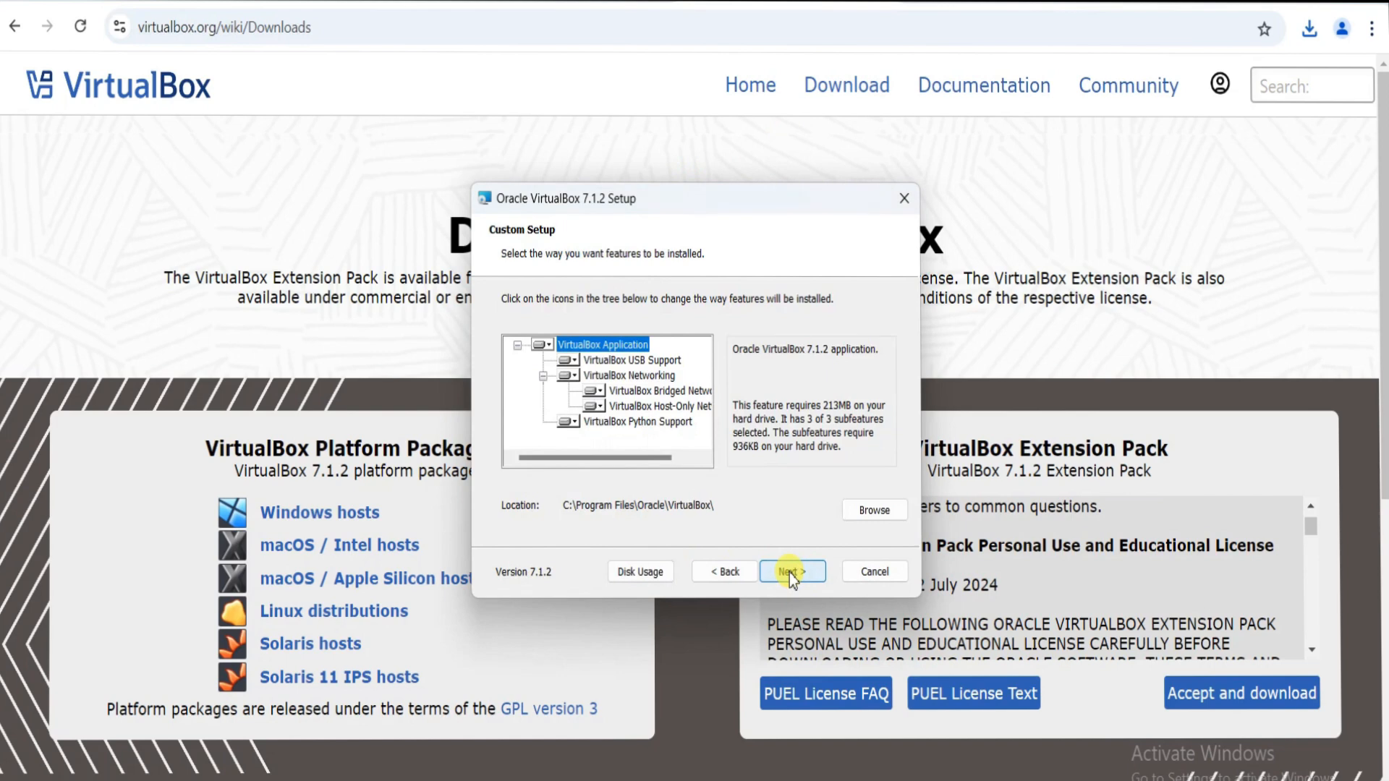
pyautogui.click(788, 573)
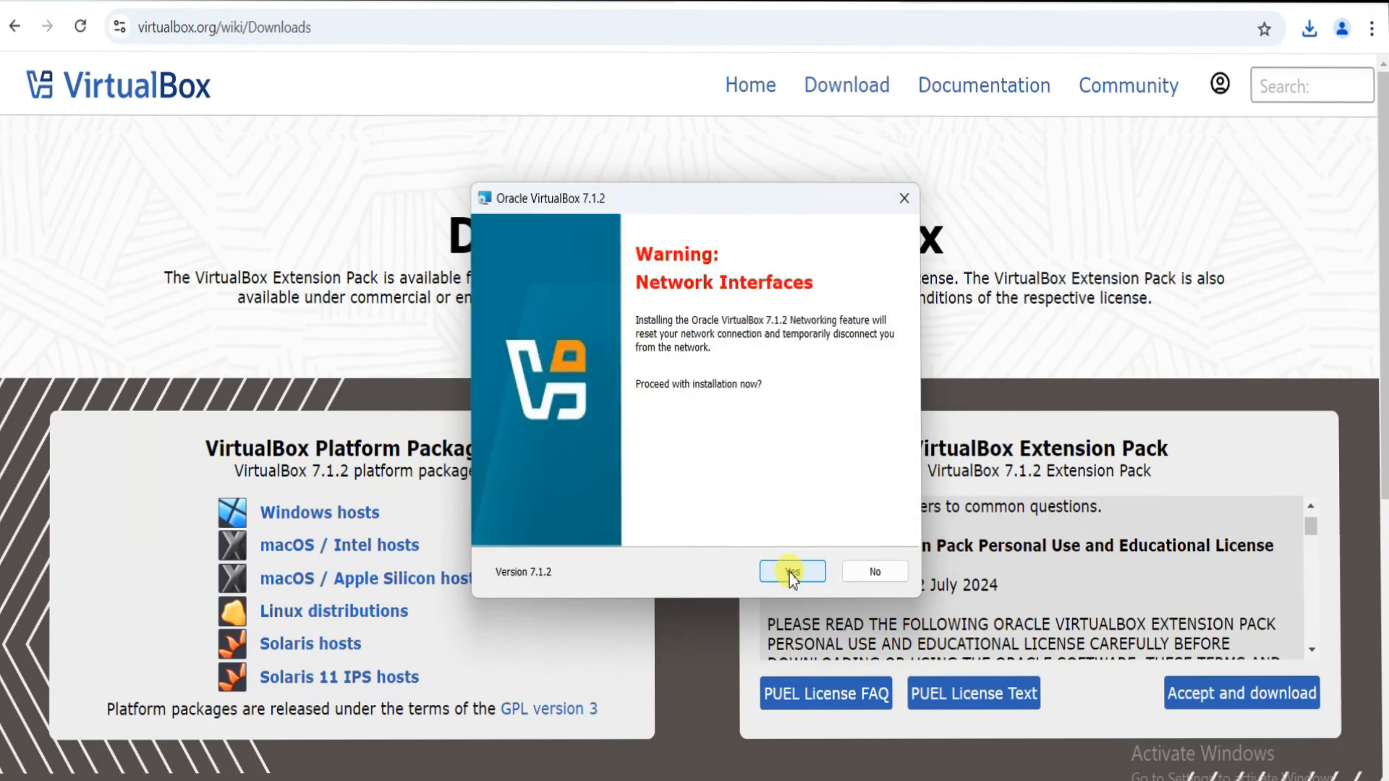
# Agree to the network interface reset, install VirtualBox 7.1.2, and start it in a maximized window.
pyautogui.click(788, 573)
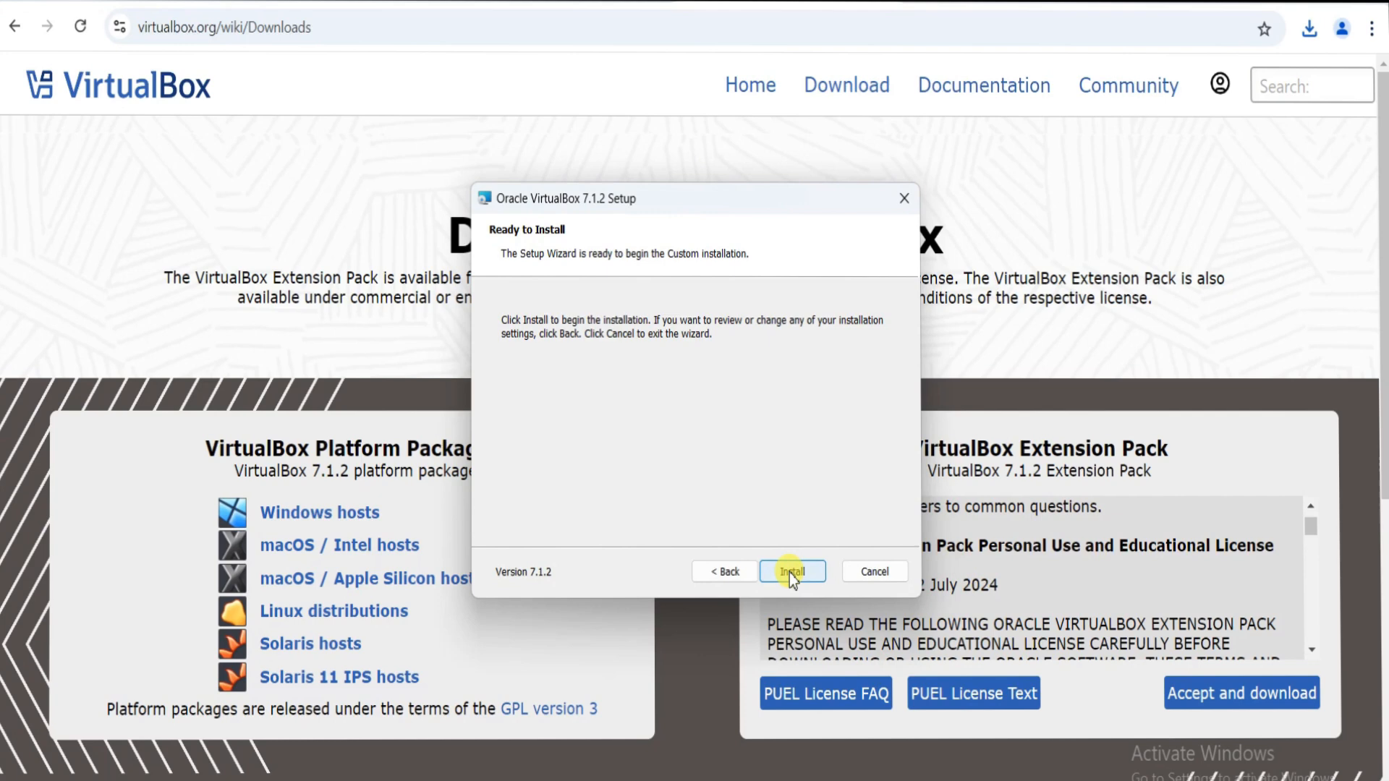
pyautogui.click(788, 573)
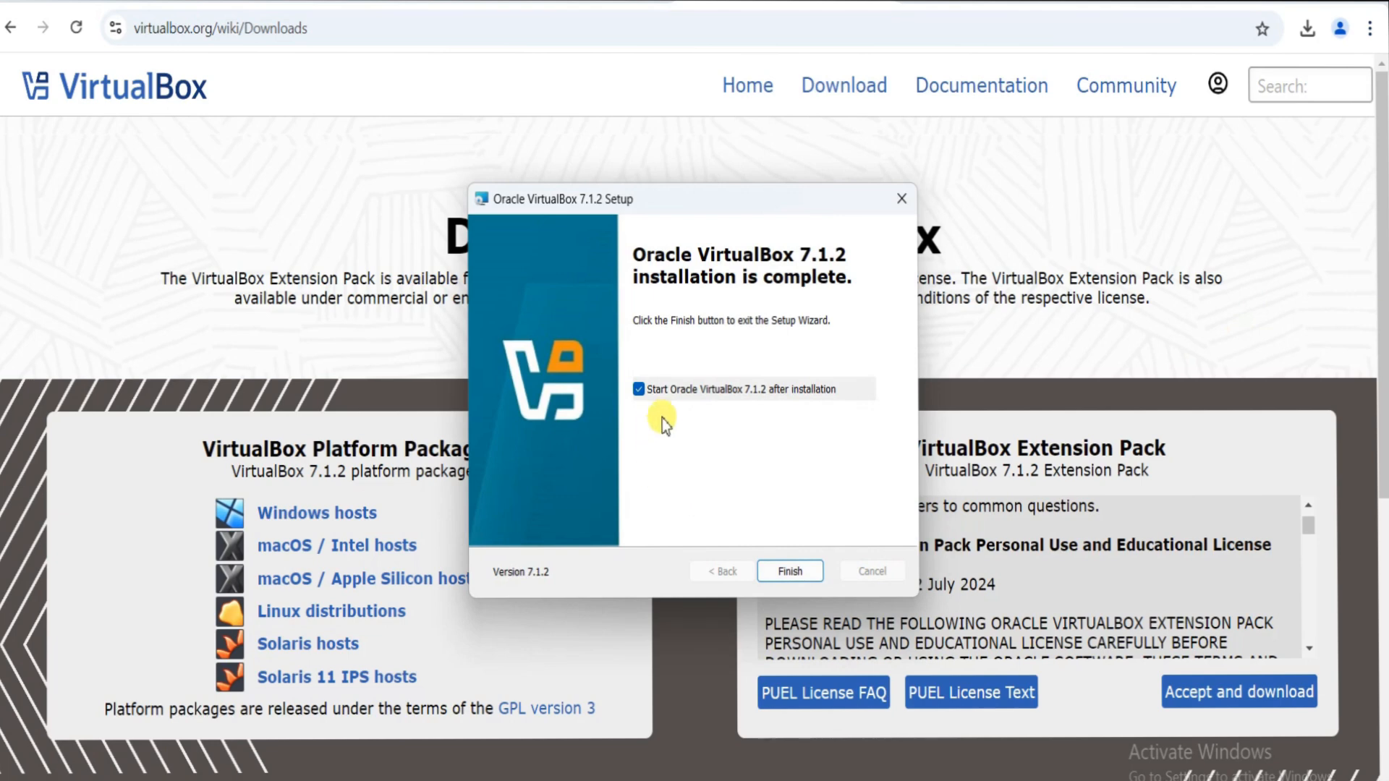
pyautogui.click(789, 568)
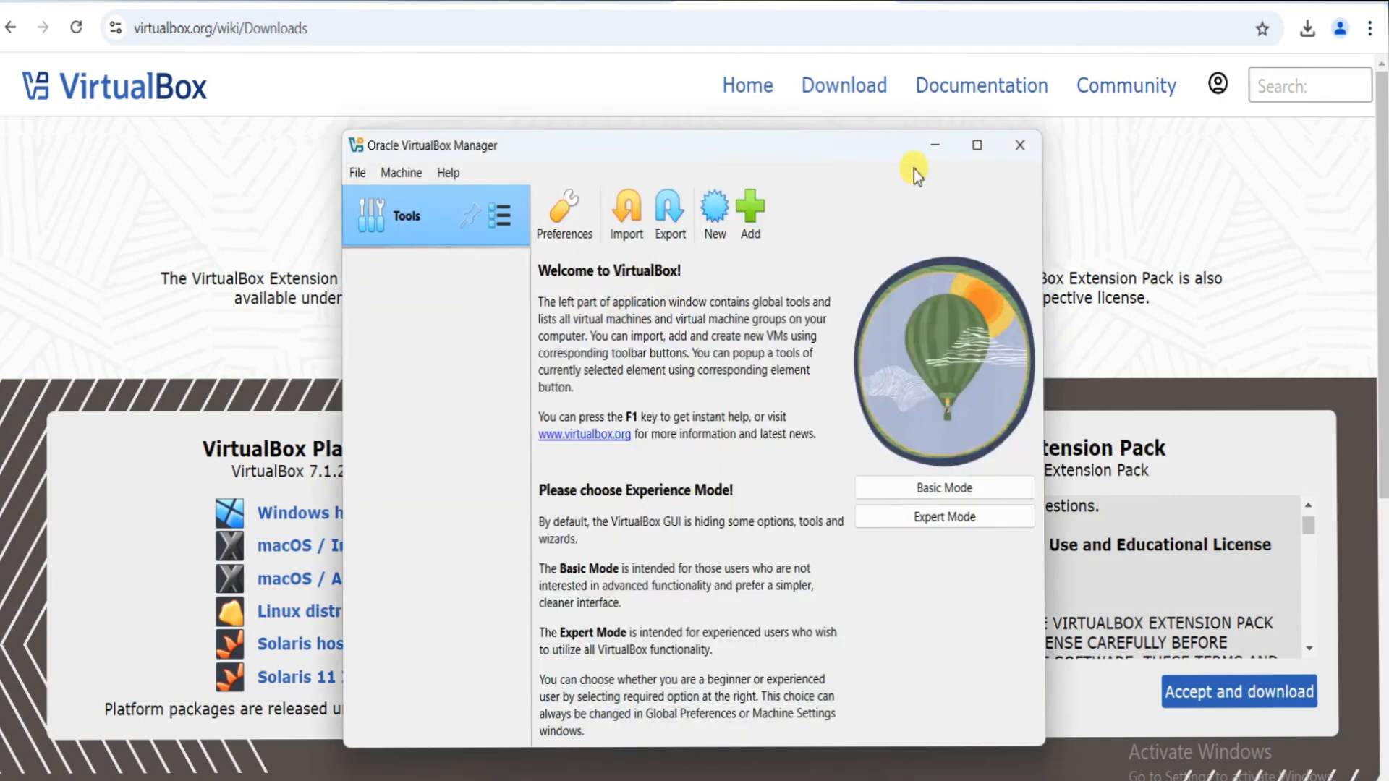
pyautogui.click(977, 145)
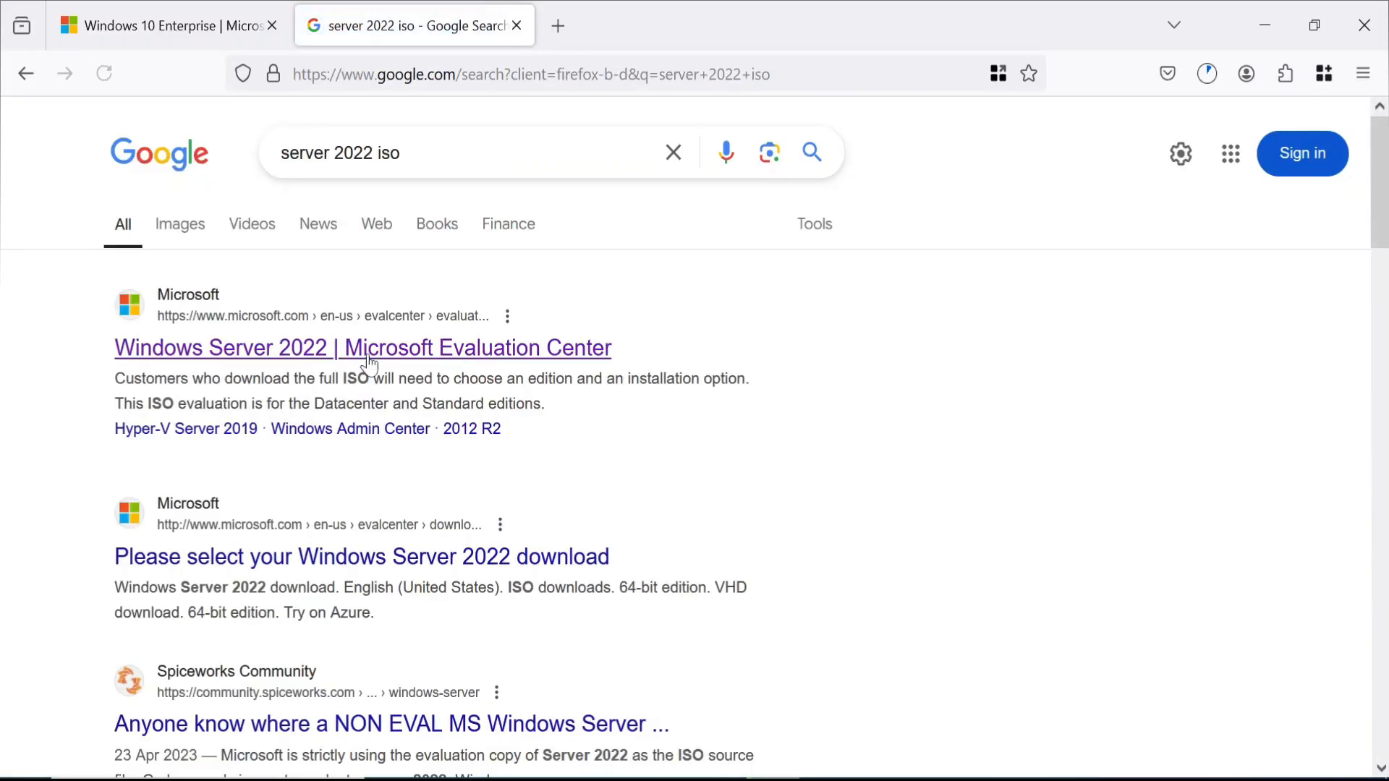
# Open the Windows Server 2022 Evaluation Center page from the search results and choose its ISO download.
pyautogui.click(366, 350)
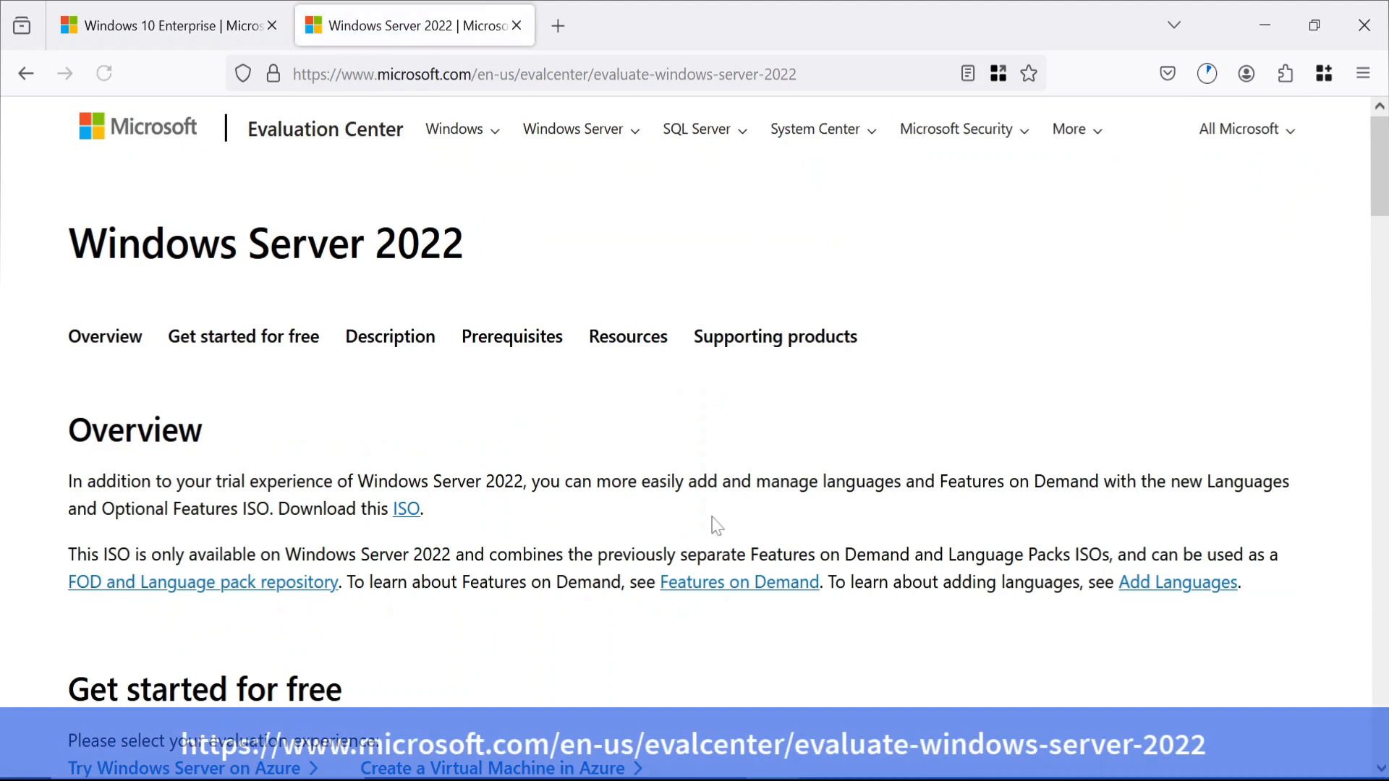
pyautogui.scroll(-5, 713, 523)
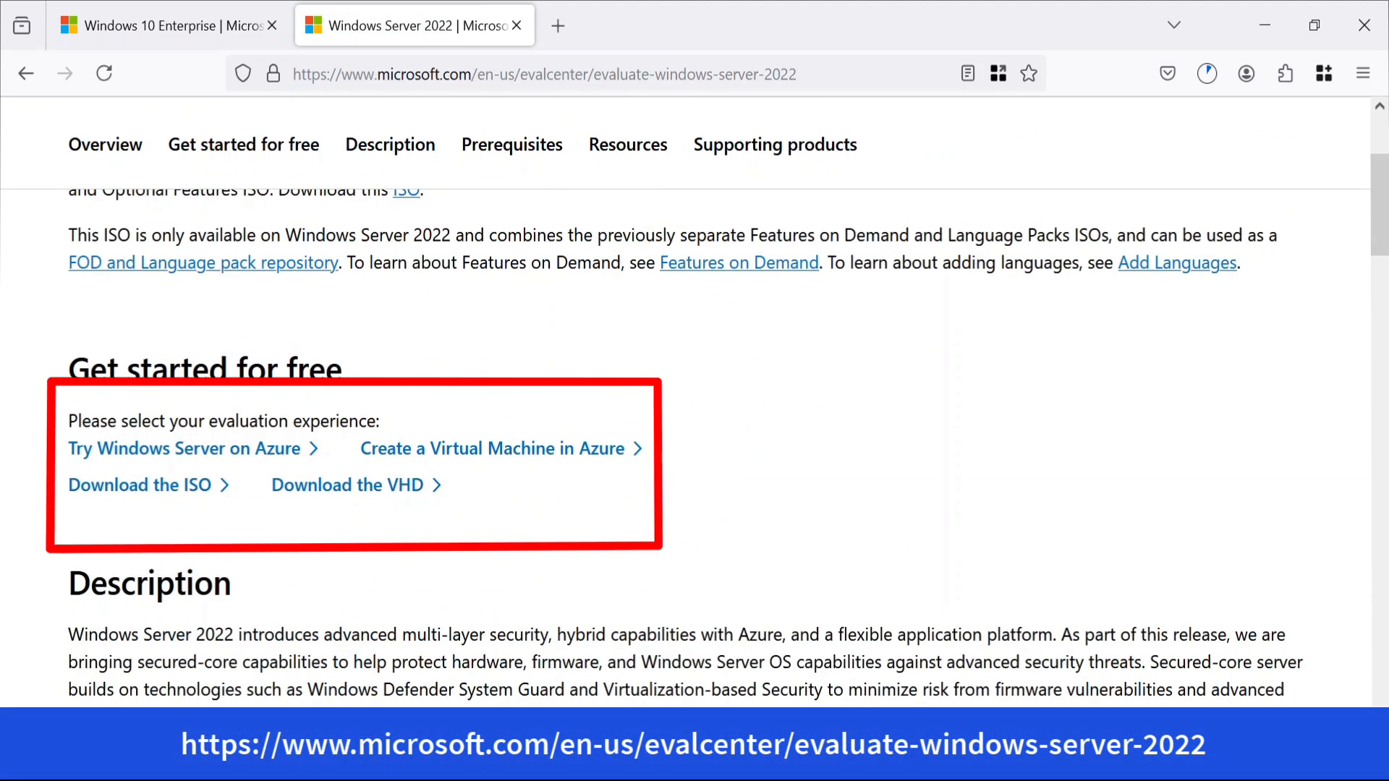
pyautogui.click(148, 499)
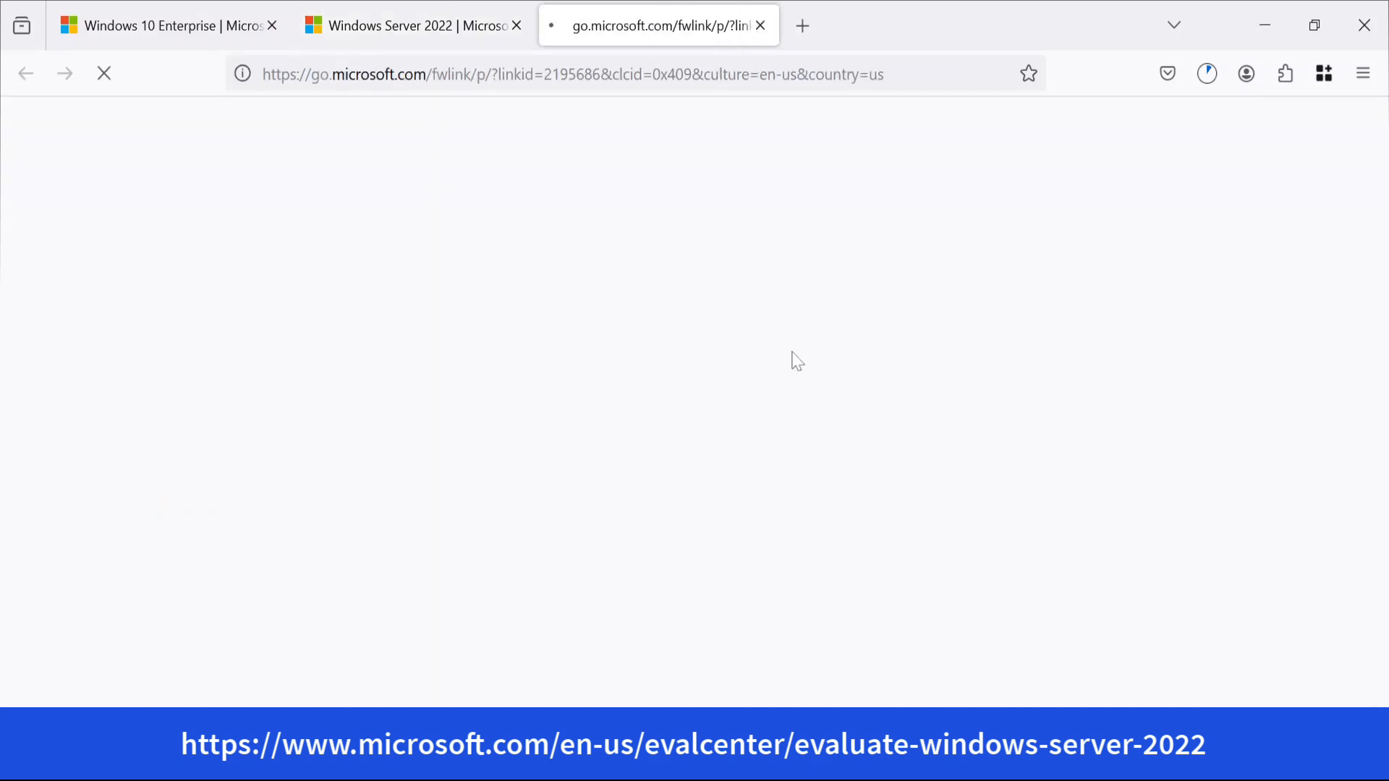
# Enter the first name in the free trial registration form and download the English (United States) 64-bit ISO, checking the download progress.
pyautogui.scroll(-4, 797, 360)
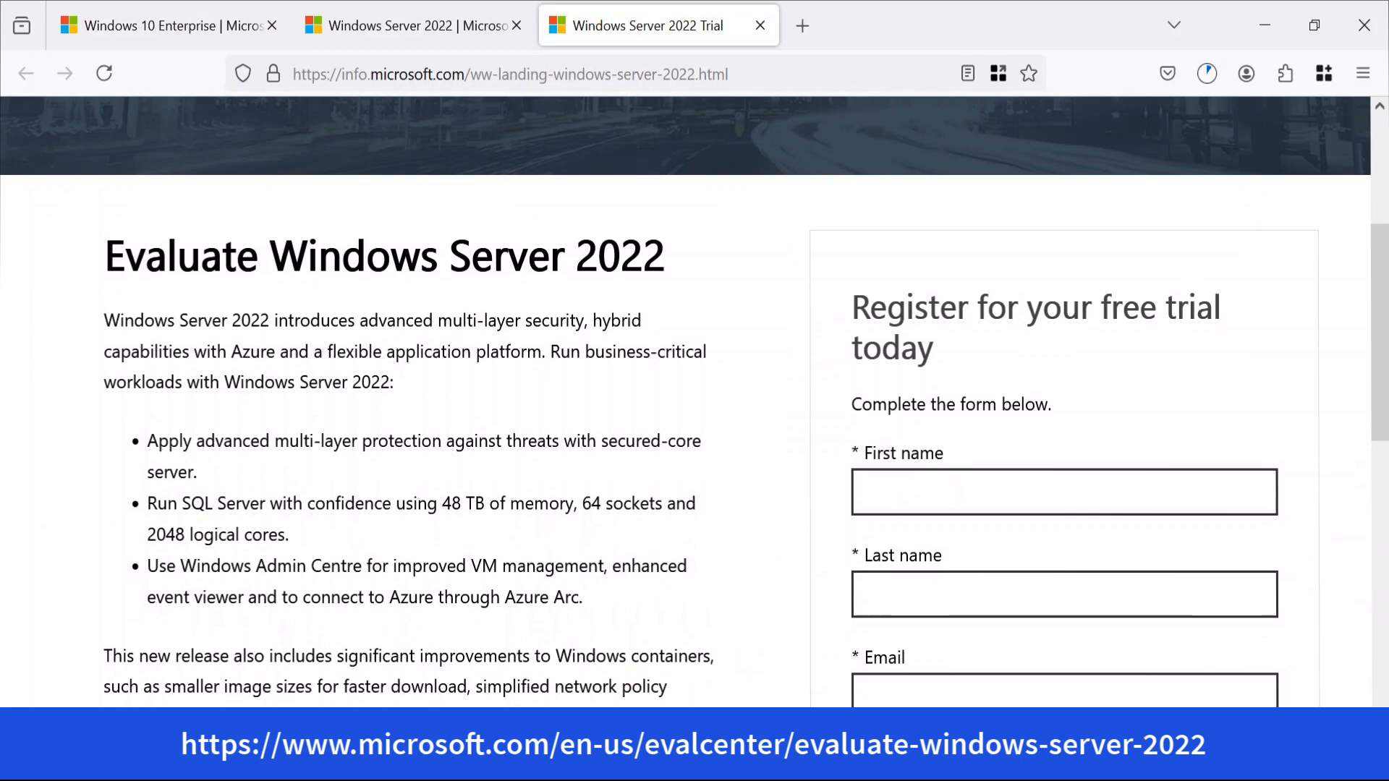
pyautogui.click(959, 492)
pyautogui.write('kas')
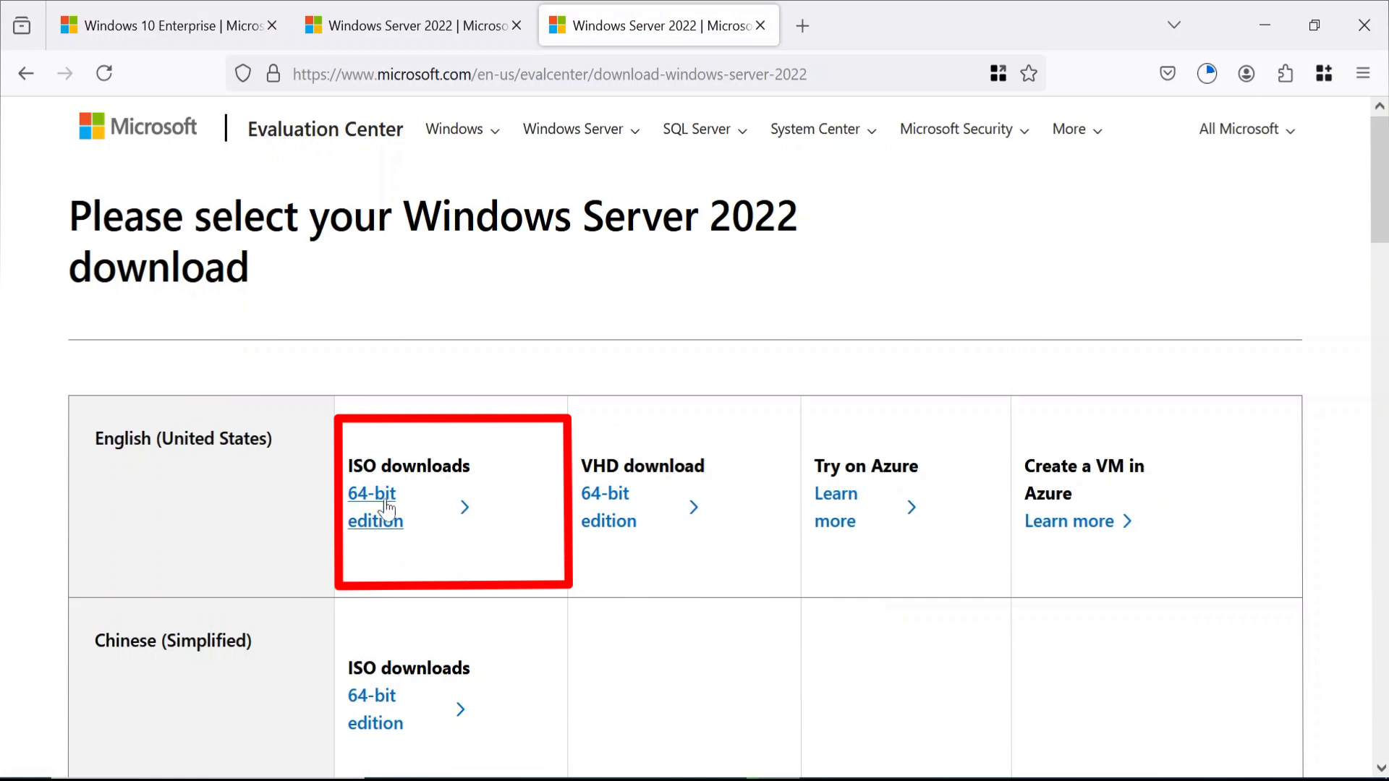
pyautogui.click(385, 505)
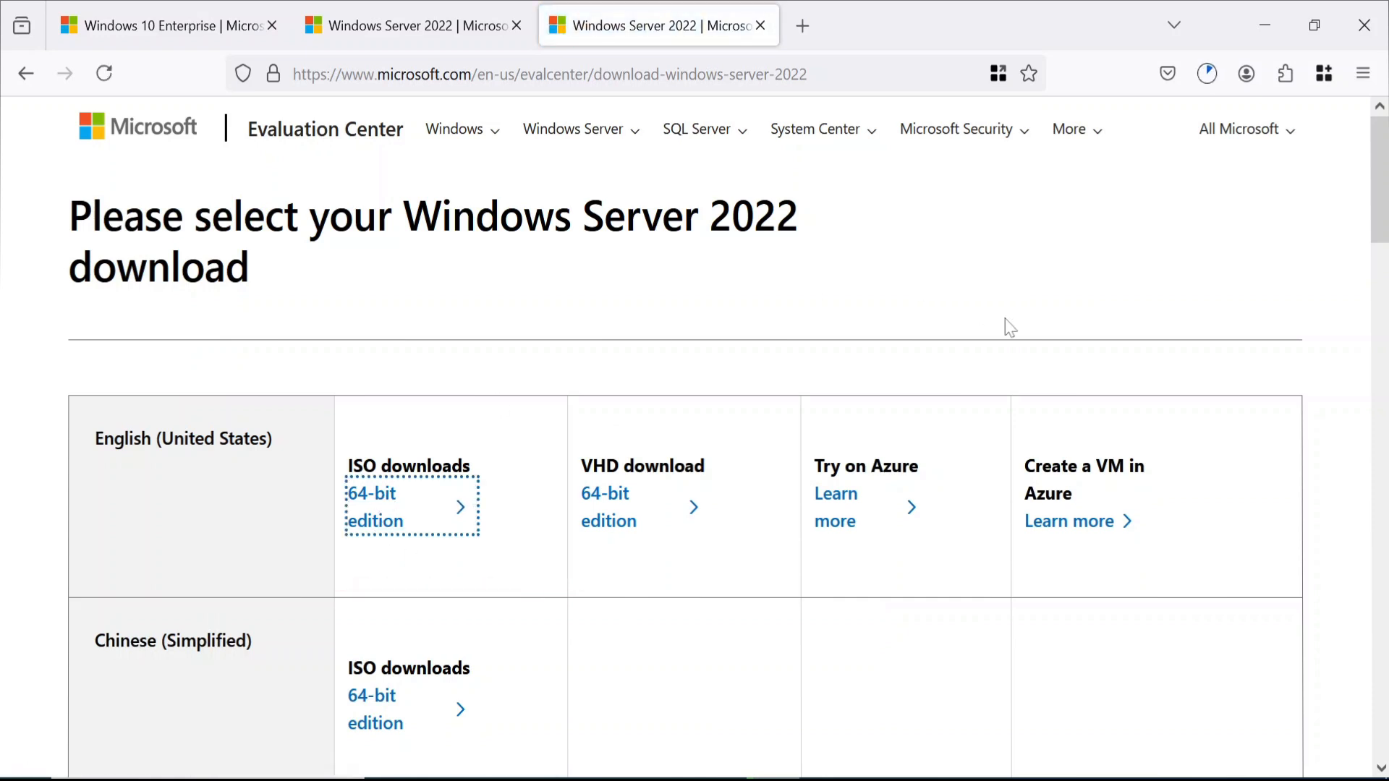
pyautogui.click(1207, 73)
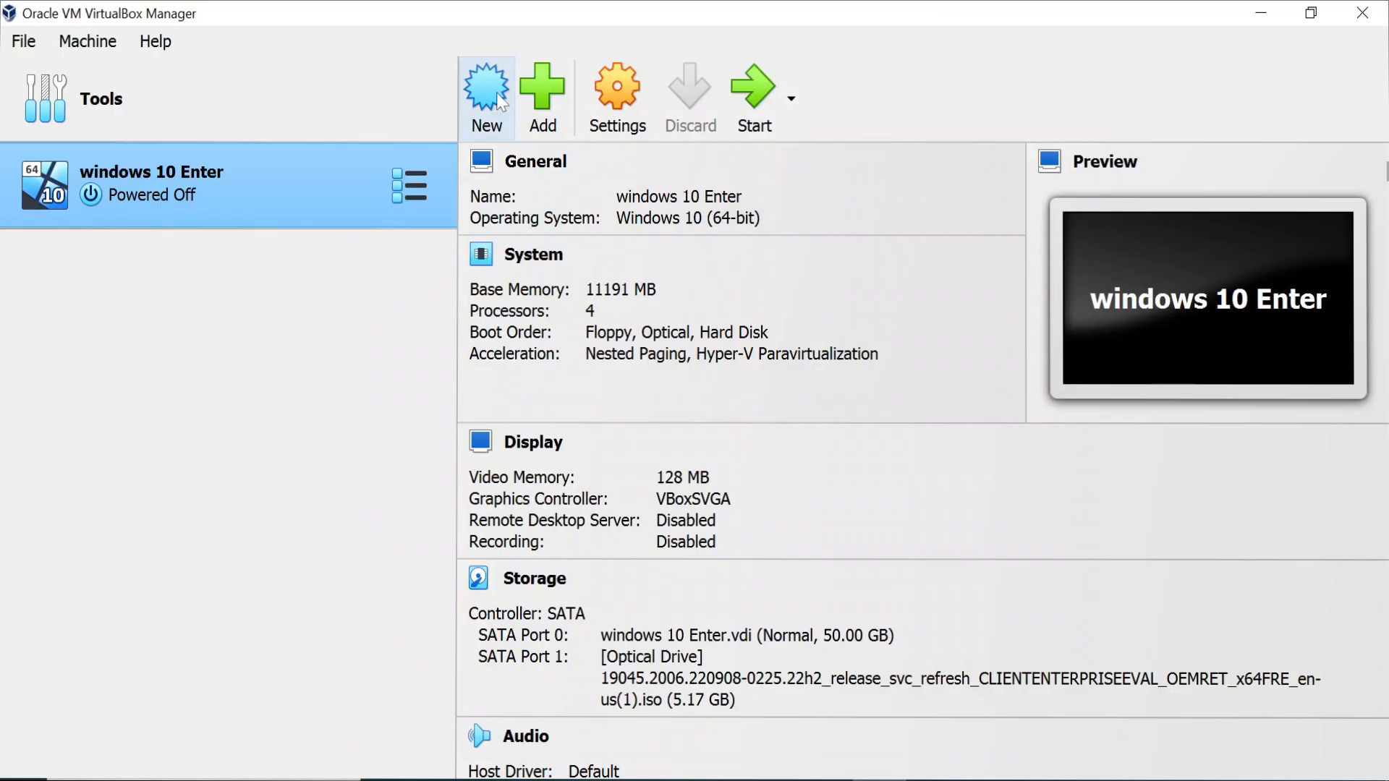
# Start a new virtual machine named Server 2022 with type Microsoft Windows and version Windows 2022 (64-bit).
pyautogui.click(498, 100)
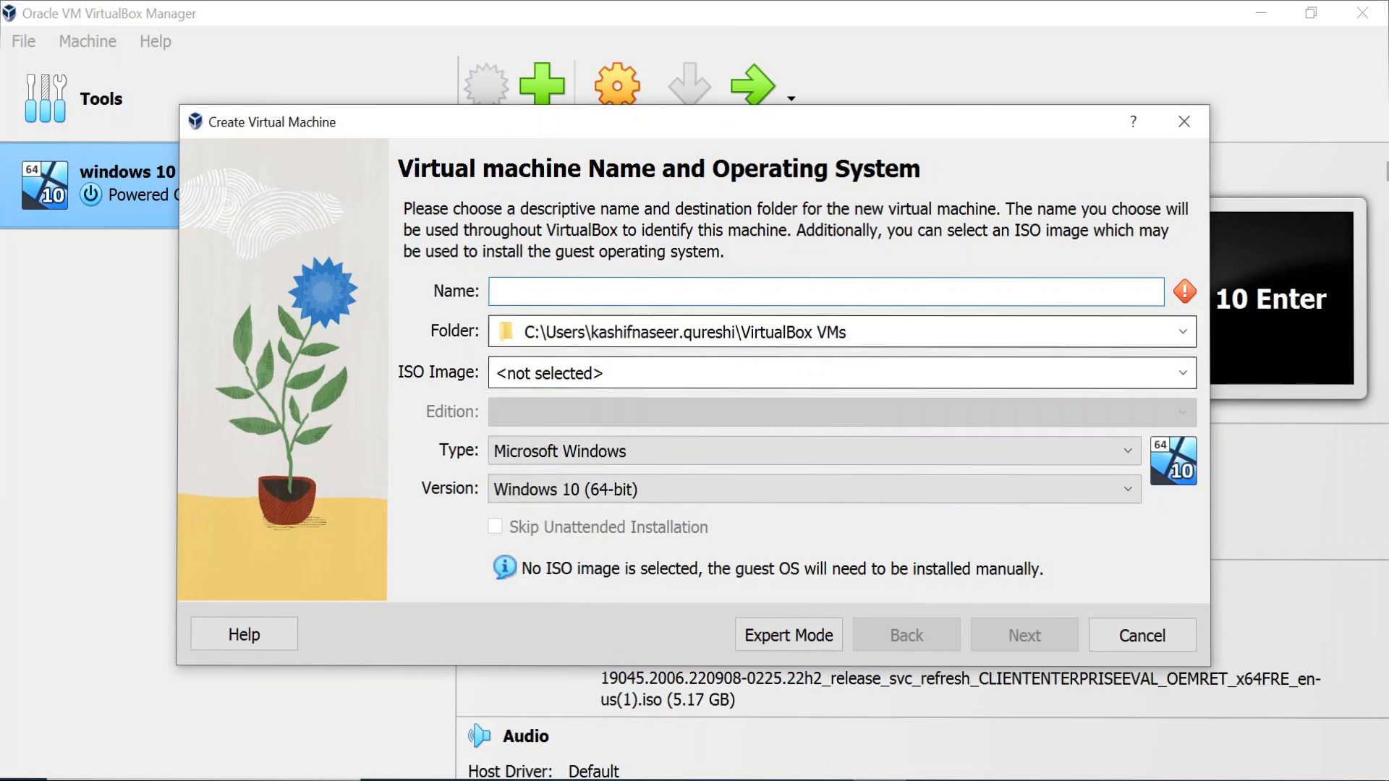
pyautogui.write('Server 2022')
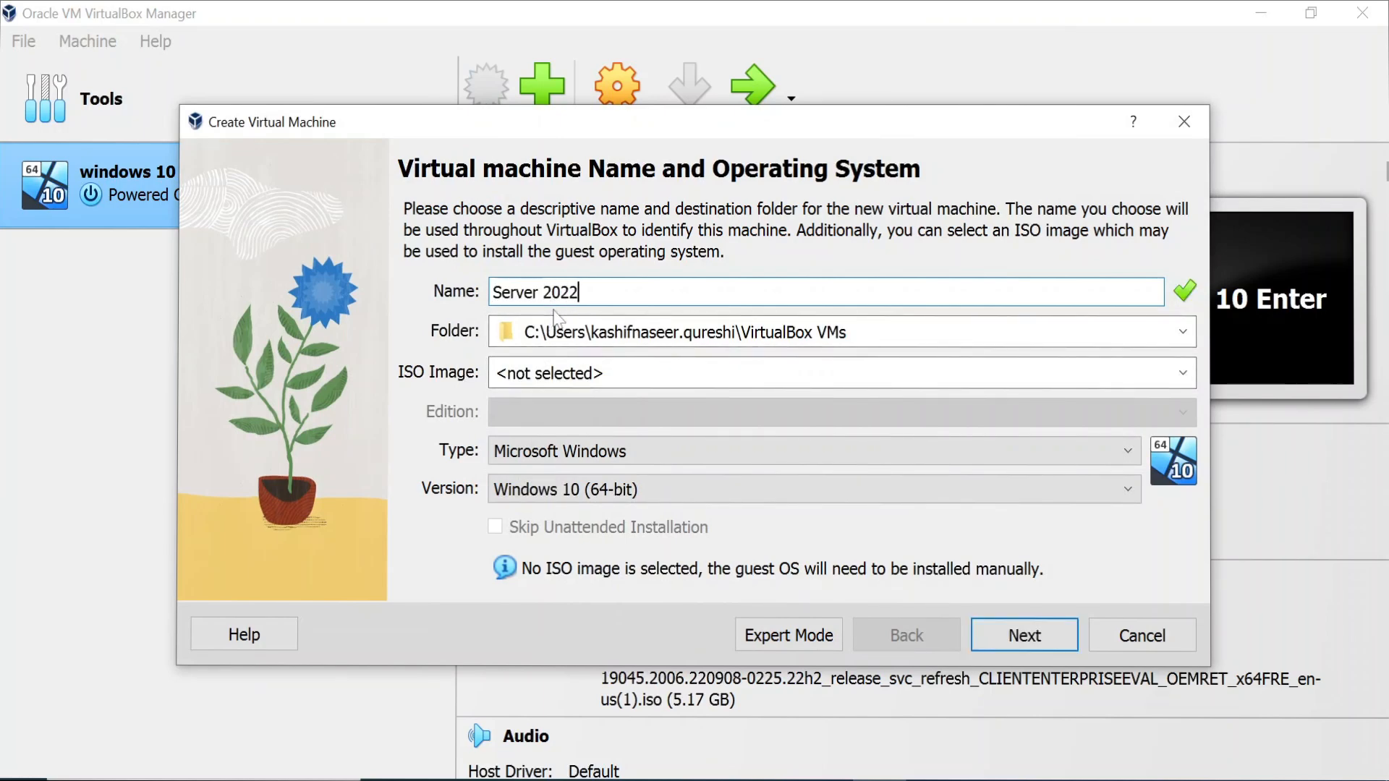
pyautogui.click(599, 452)
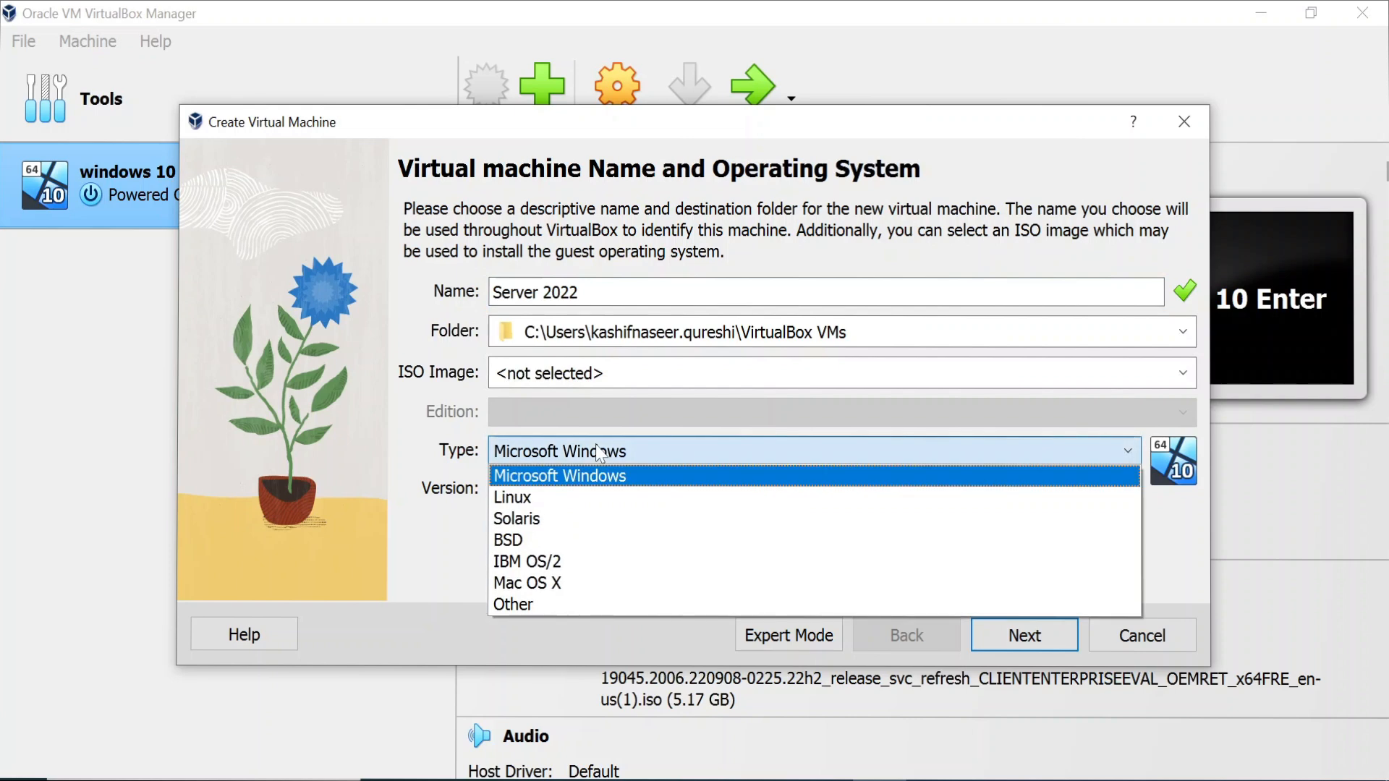
pyautogui.click(598, 452)
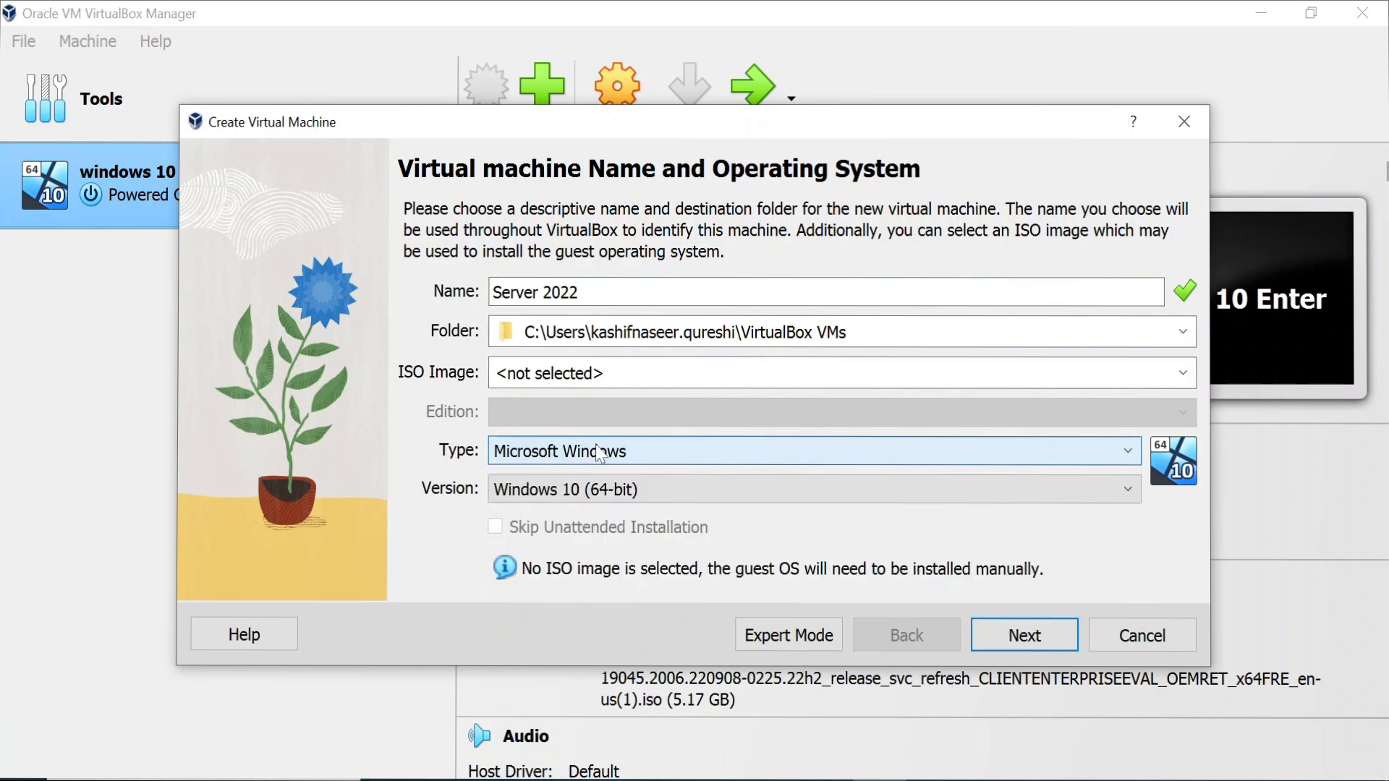
pyautogui.click(594, 504)
pyautogui.scroll(-2, 700, 626)
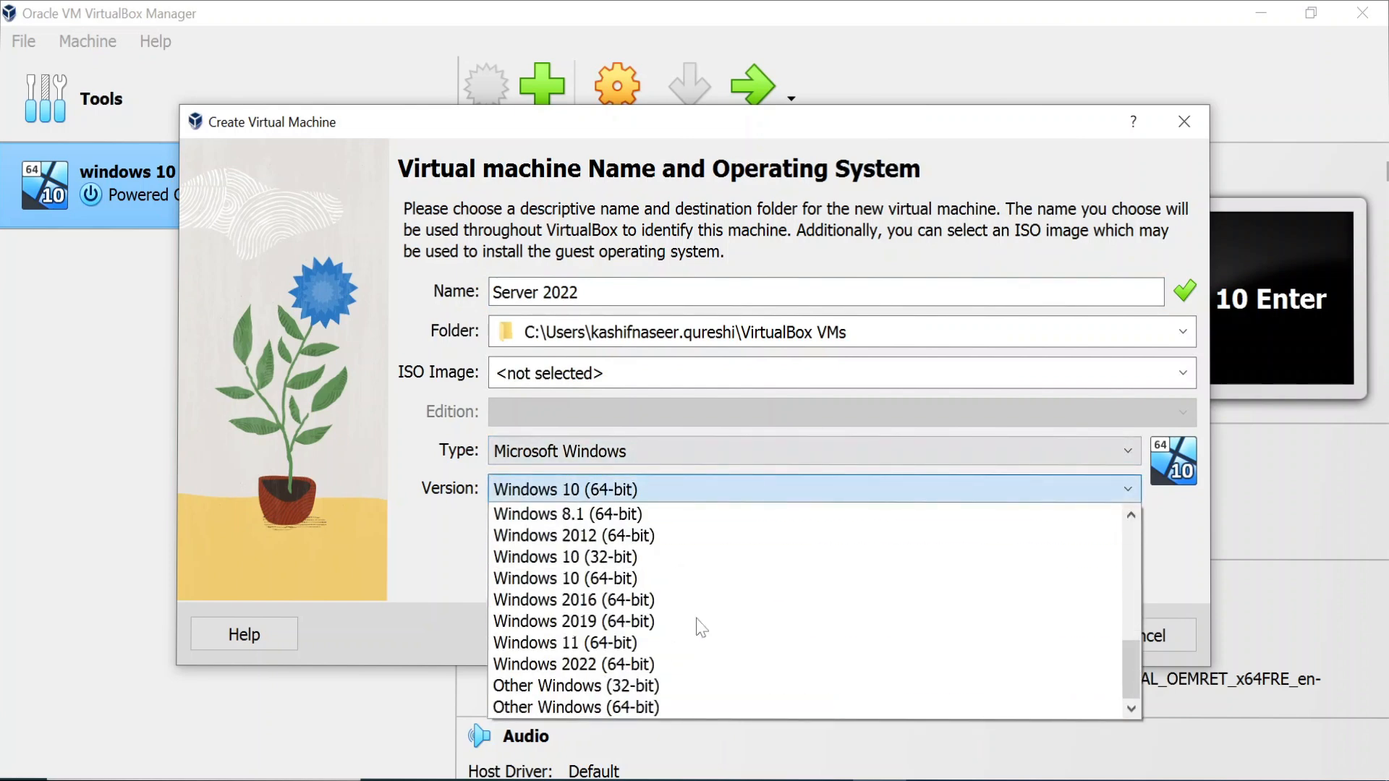
pyautogui.click(615, 664)
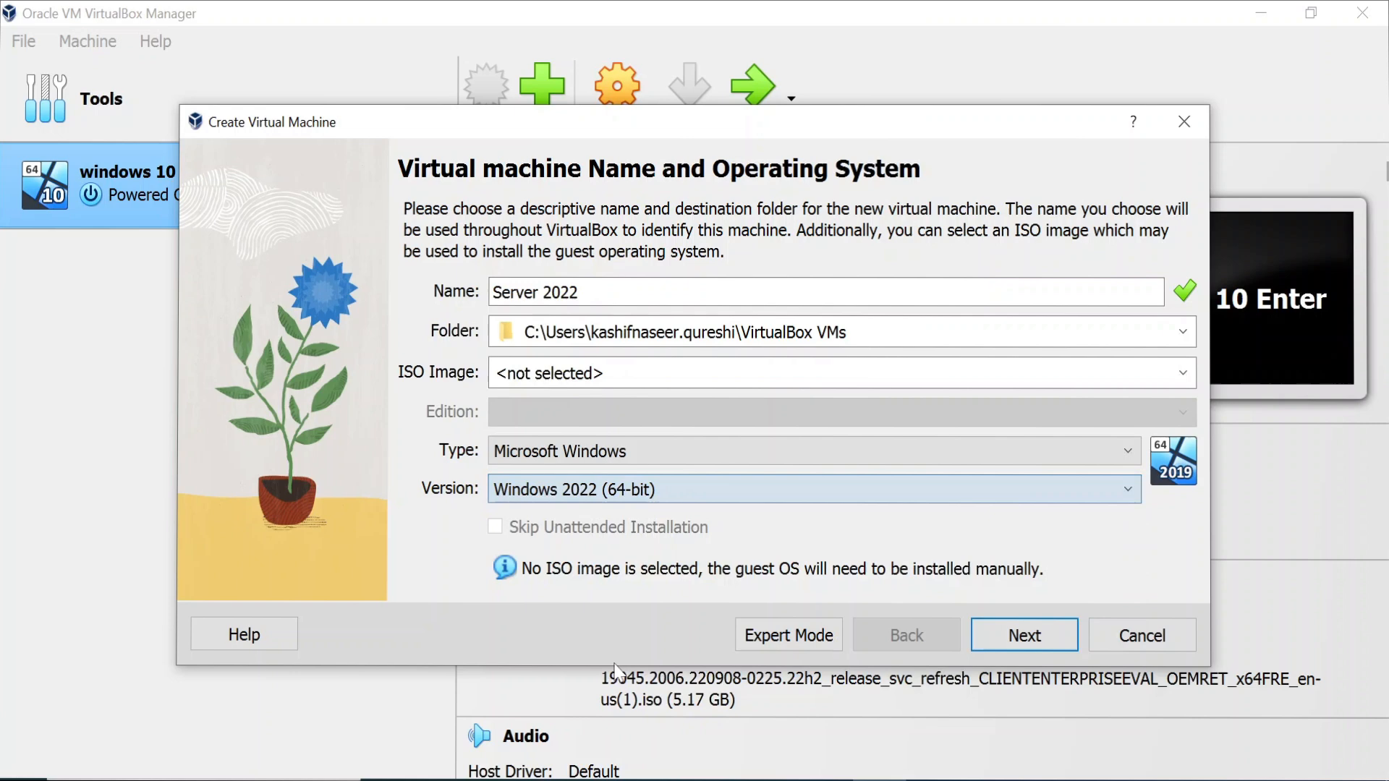
pyautogui.click(1024, 637)
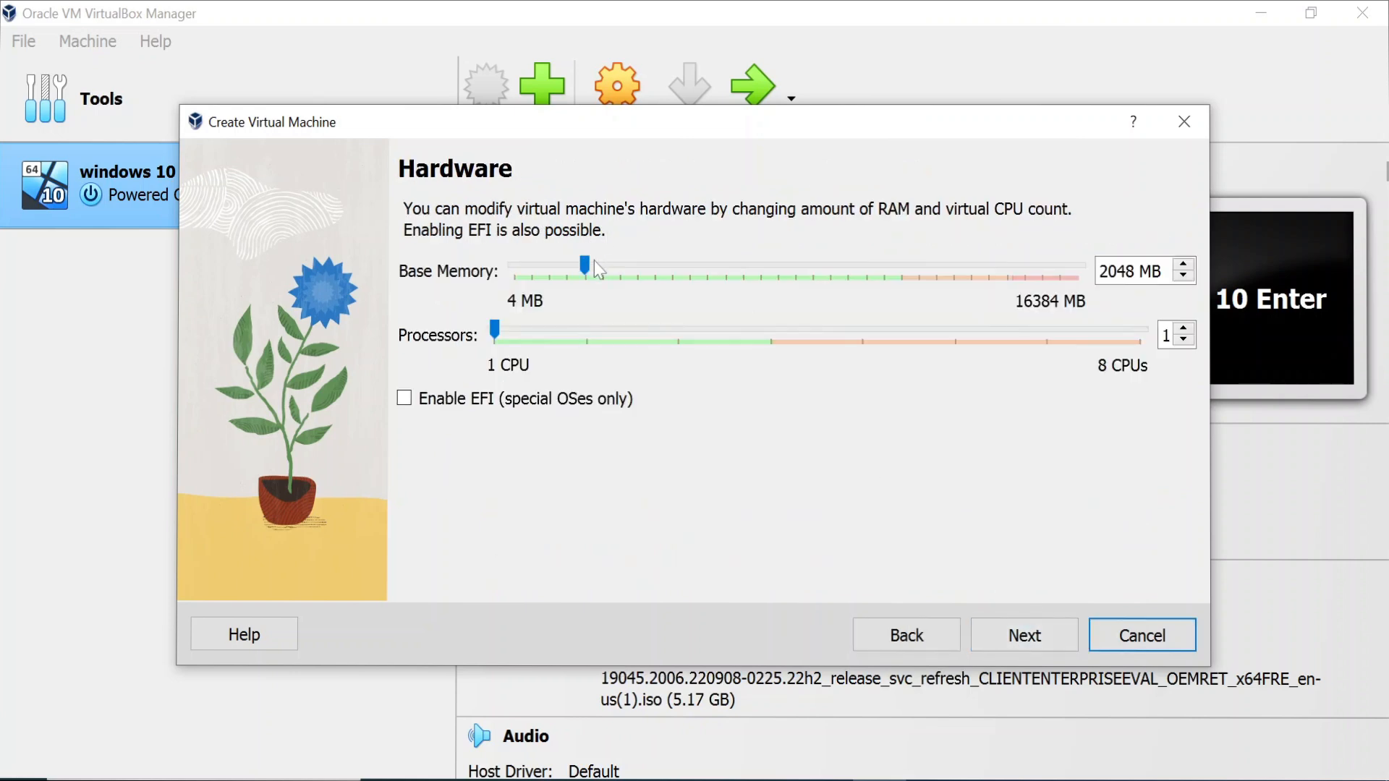
# Allocate 11191 MB of base memory and 4 processors, and finish creating the machine with a 50 GB virtual hard disk.
pyautogui.moveTo(586, 266); pyautogui.dragTo(902, 291)
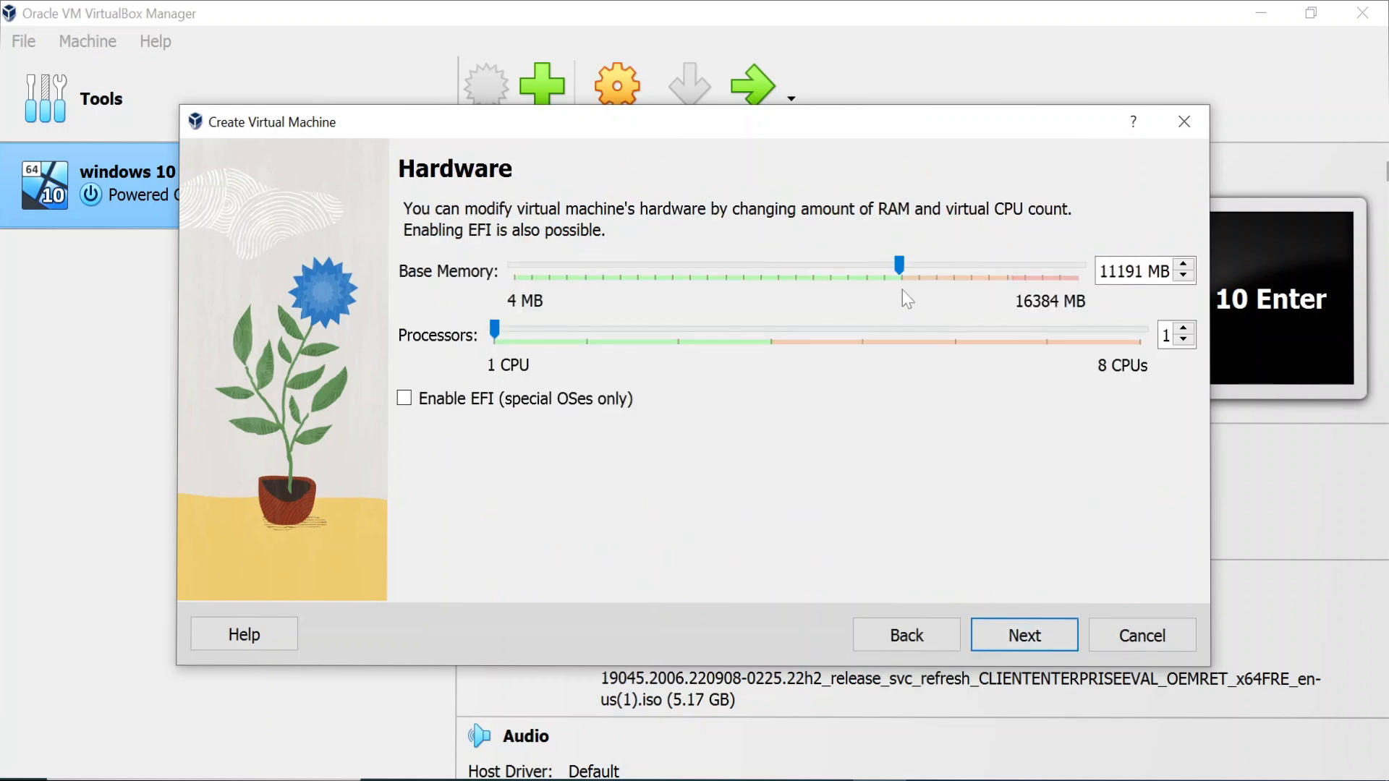
pyautogui.moveTo(495, 333); pyautogui.dragTo(758, 345)
pyautogui.click(1024, 633)
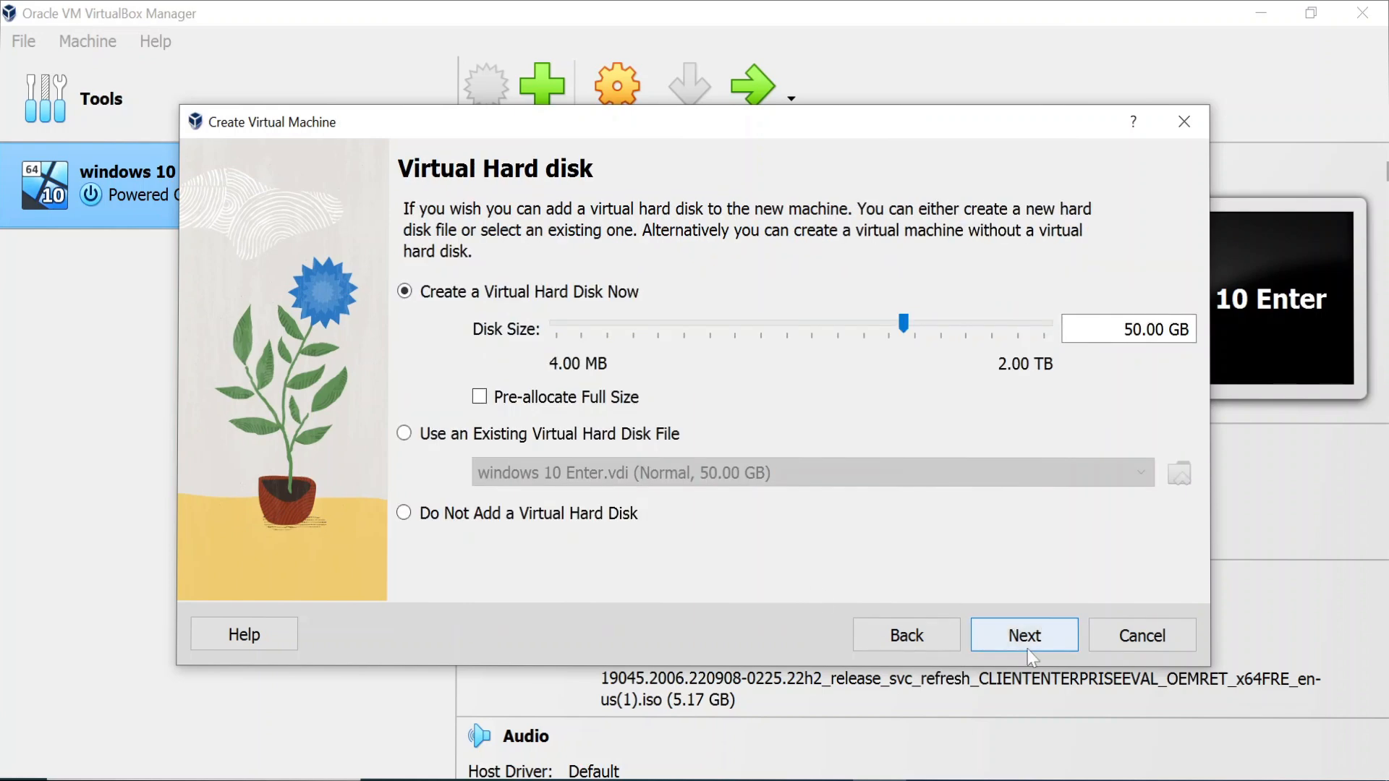
pyautogui.click(1025, 648)
pyautogui.click(1022, 644)
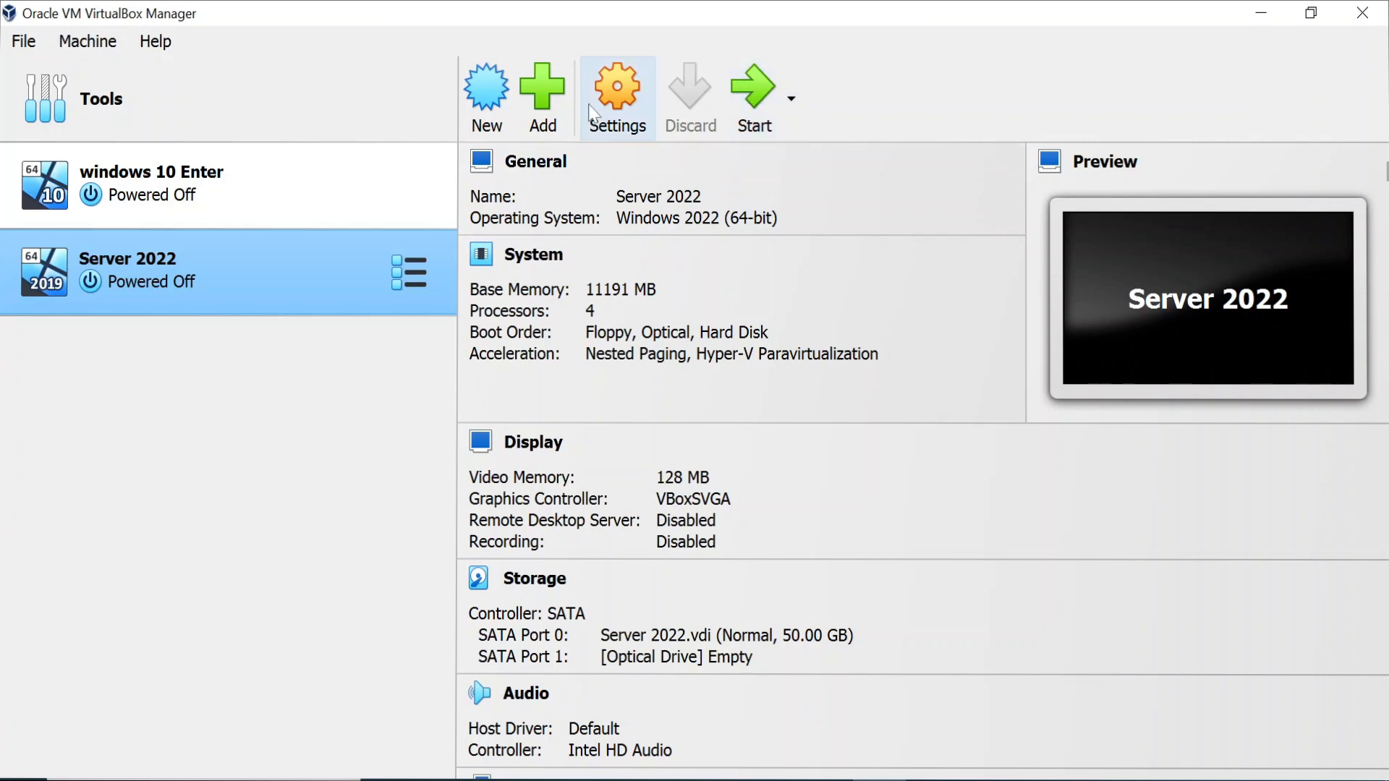
# Attach the SERVER_EVAL_x64FRE_en-us(1) ISO to the empty optical drive of the Server 2022 machine and save its settings.
pyautogui.click(611, 101)
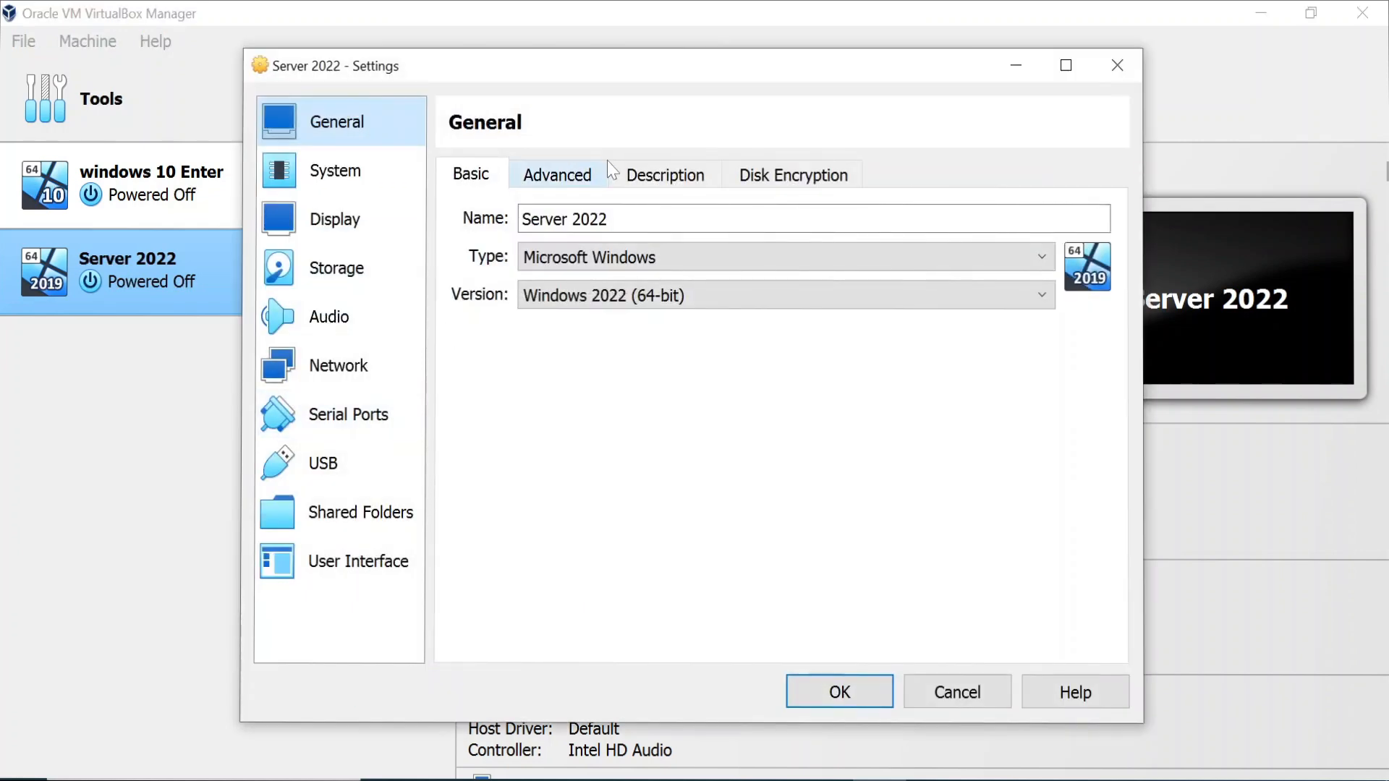
pyautogui.click(378, 273)
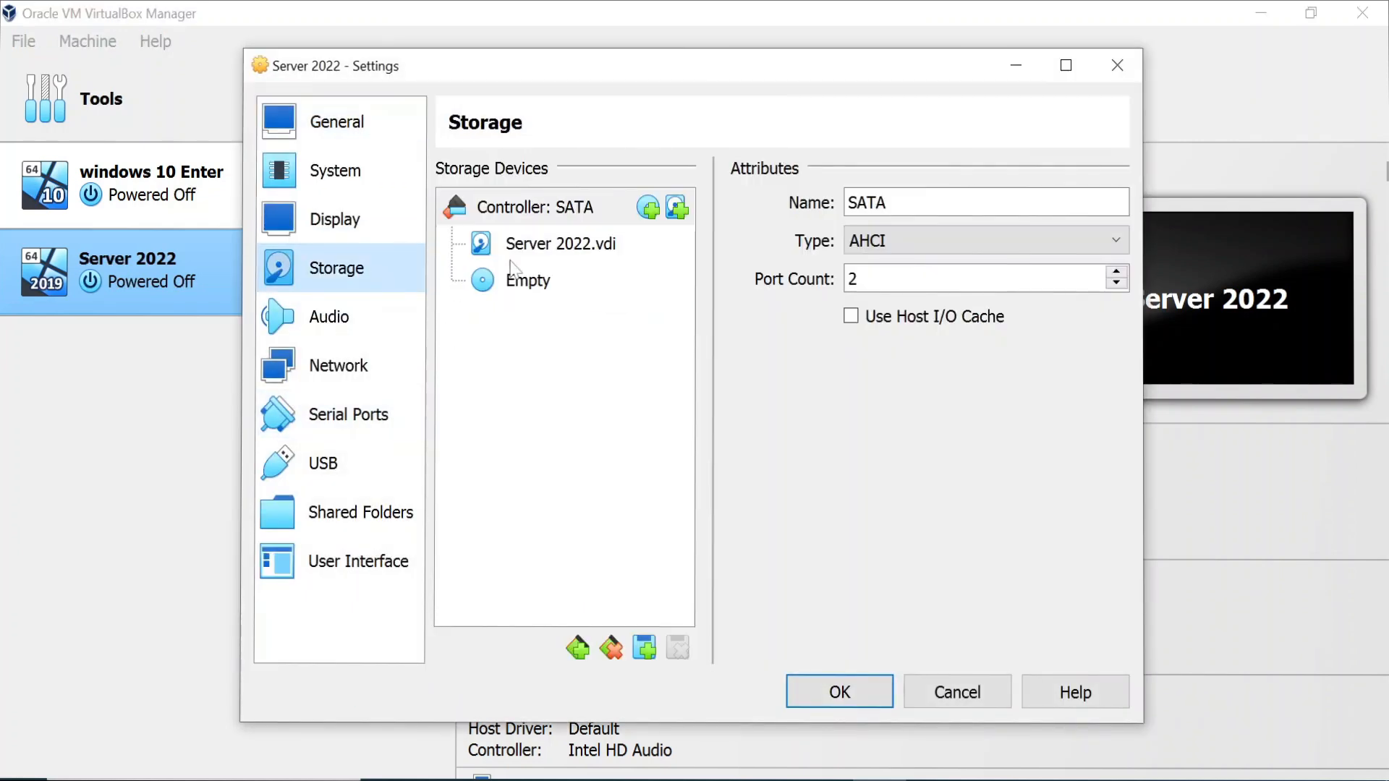
pyautogui.click(533, 287)
pyautogui.click(1112, 205)
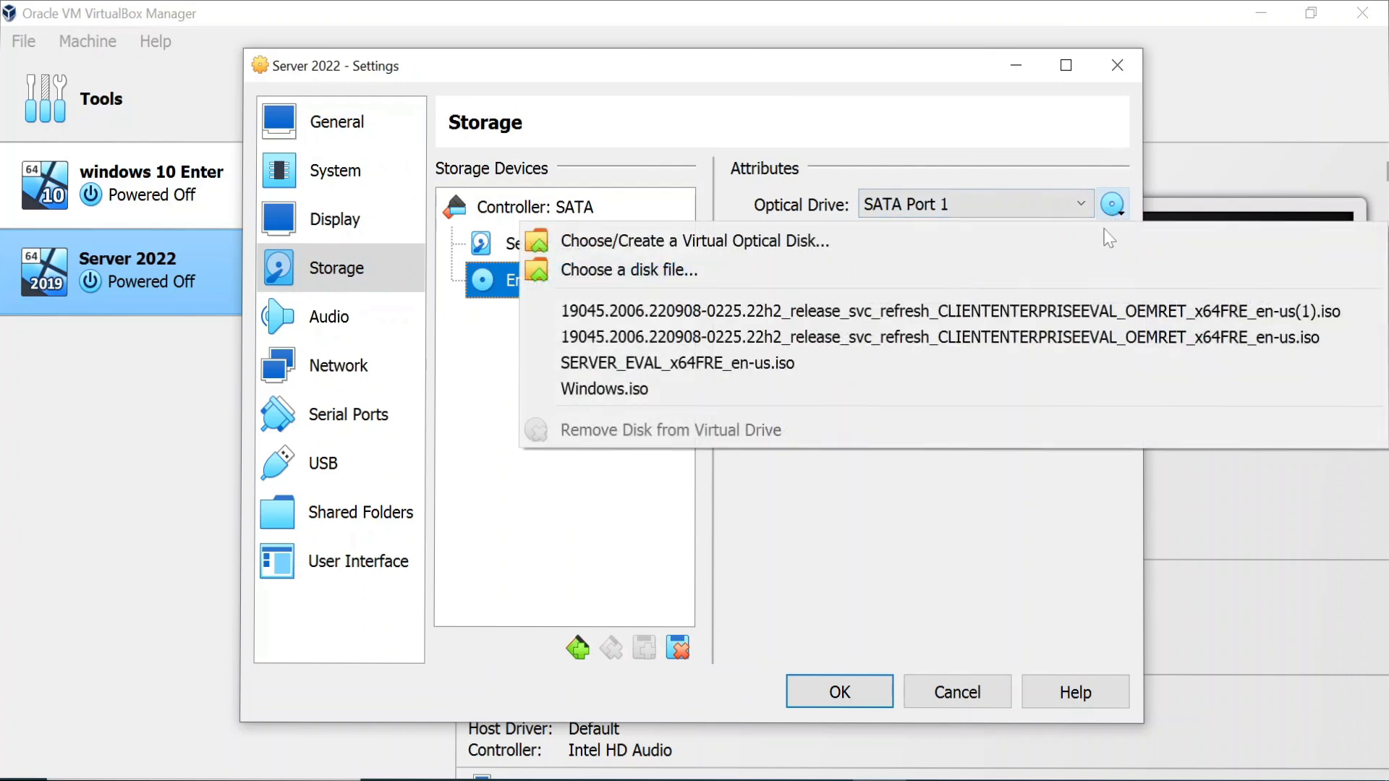
pyautogui.click(1046, 269)
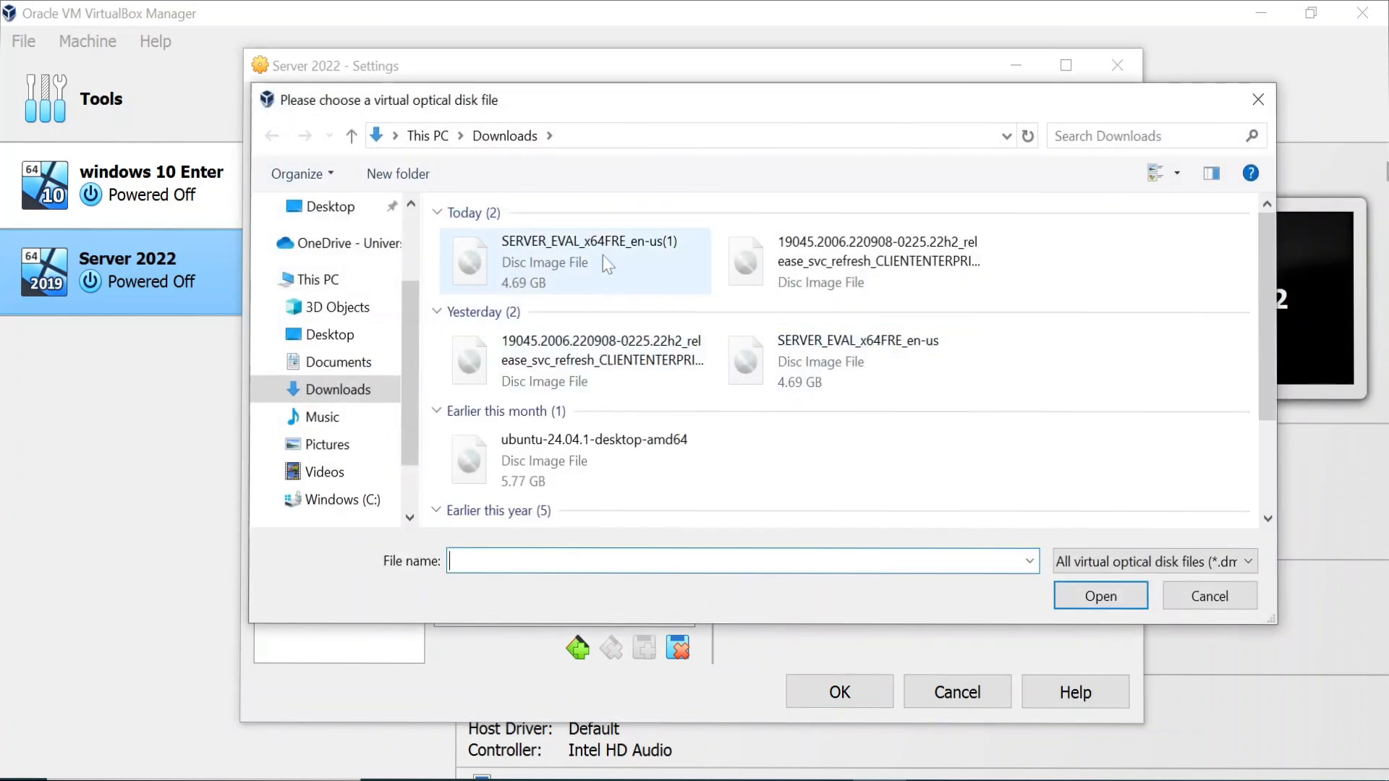
pyautogui.doubleClick(608, 260)
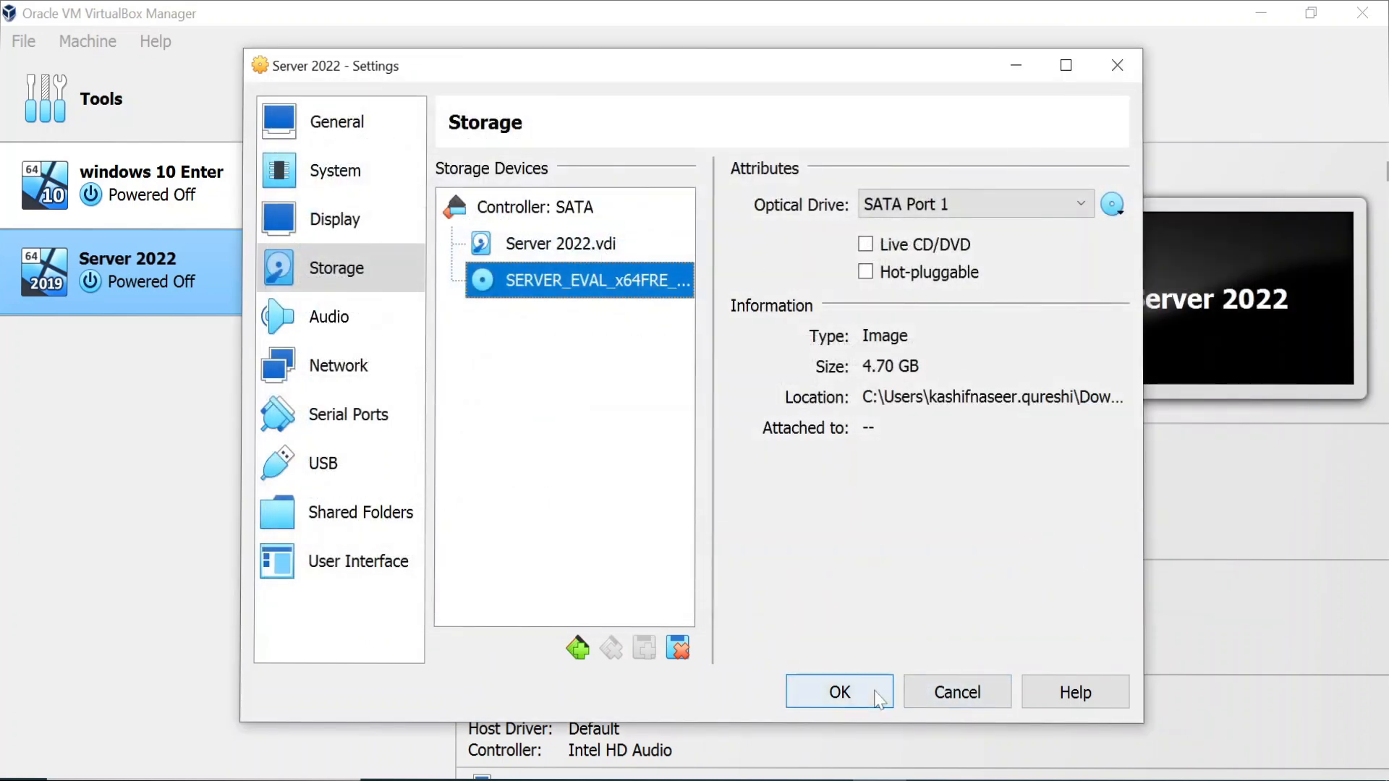
pyautogui.click(842, 691)
# Start the Server 2022 machine and launch the operating system setup with English (United States) language and US keyboard settings.
pyautogui.click(752, 98)
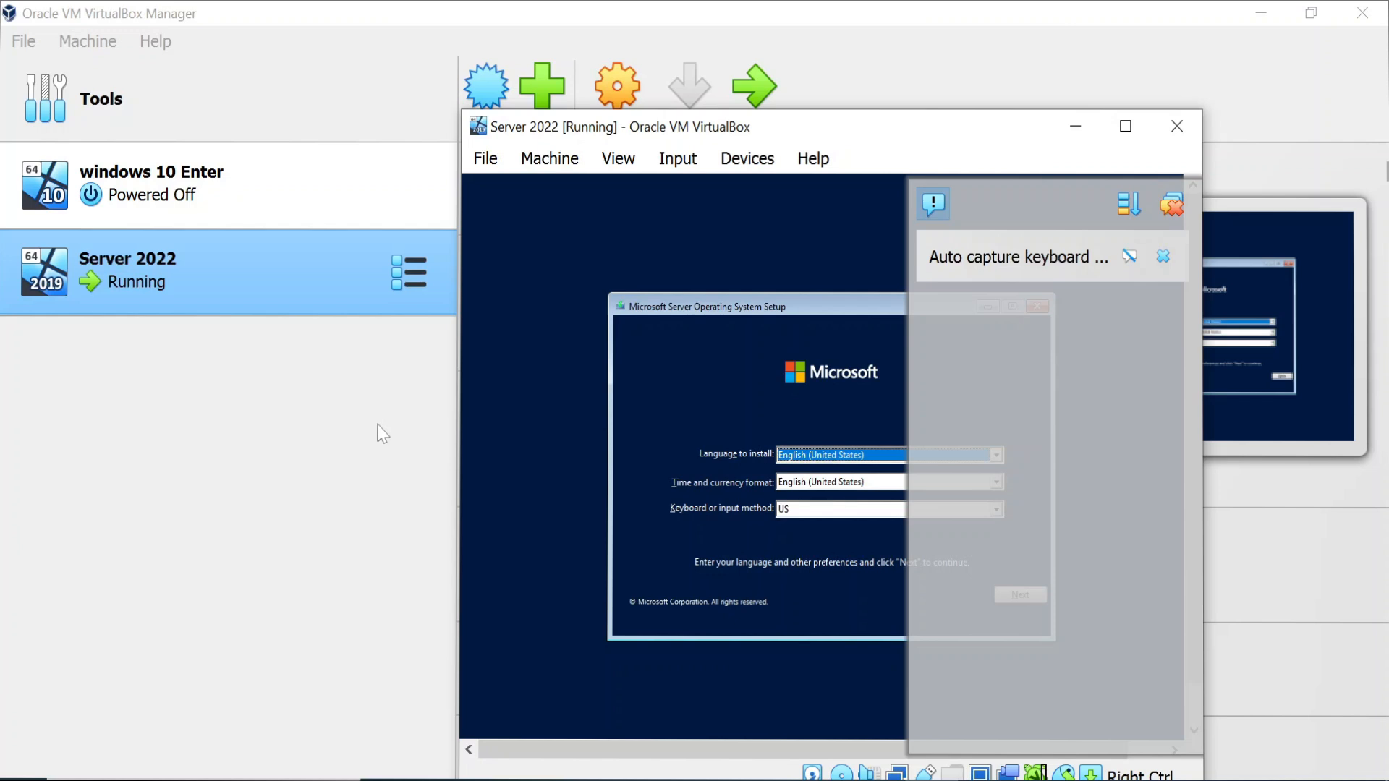
pyautogui.click(1175, 210)
pyautogui.click(1020, 594)
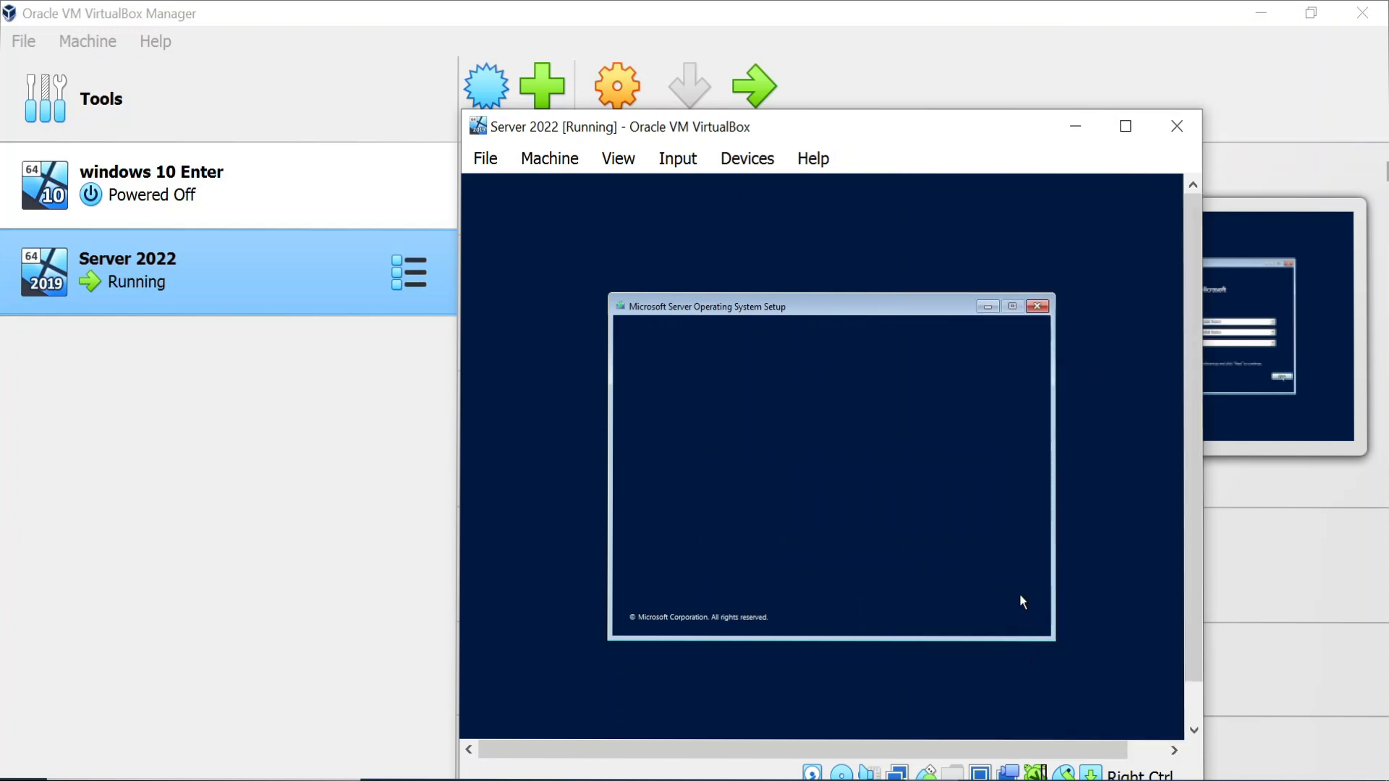
pyautogui.click(865, 477)
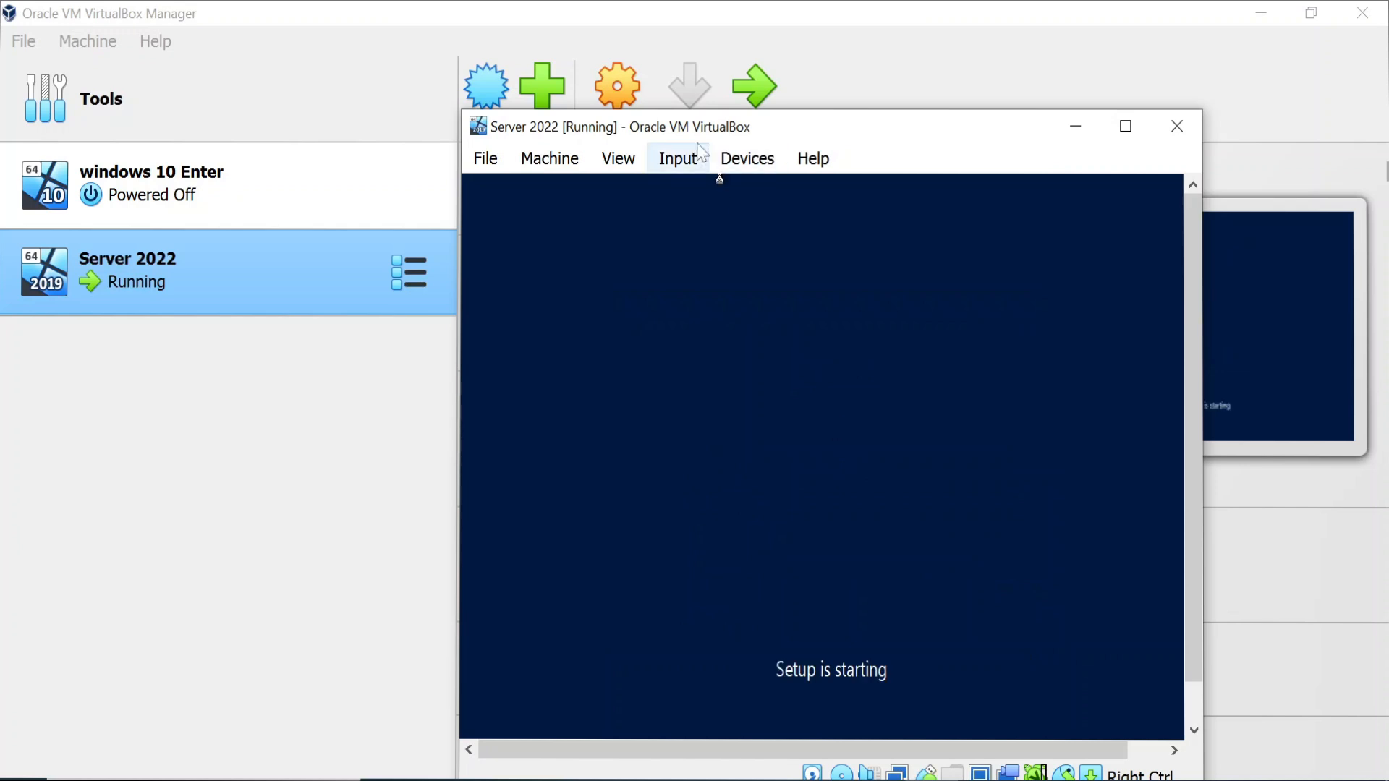
pyautogui.moveTo(694, 135); pyautogui.dragTo(617, 71)
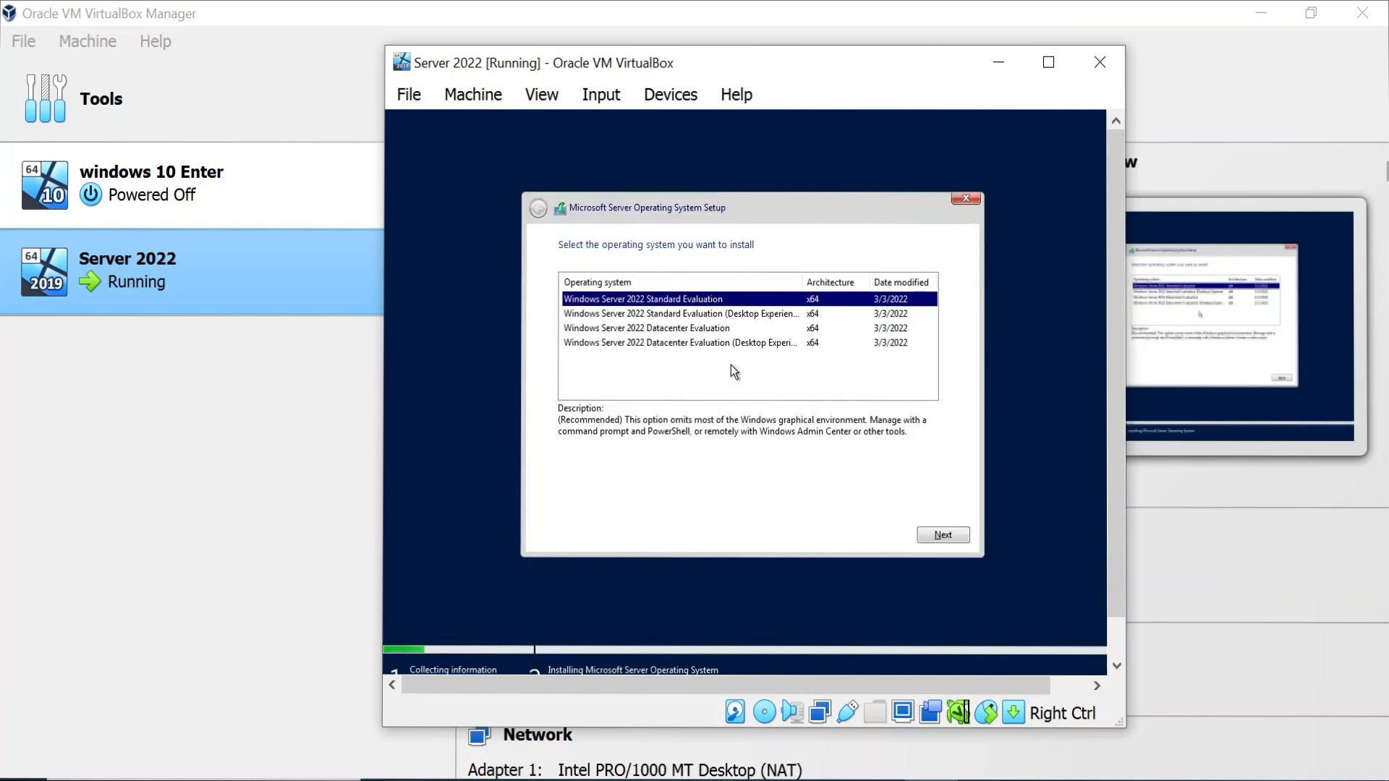
# Install Windows Server 2022 Standard Evaluation (Desktop Experience) as a custom installation, accepting the license terms.
pyautogui.click(752, 317)
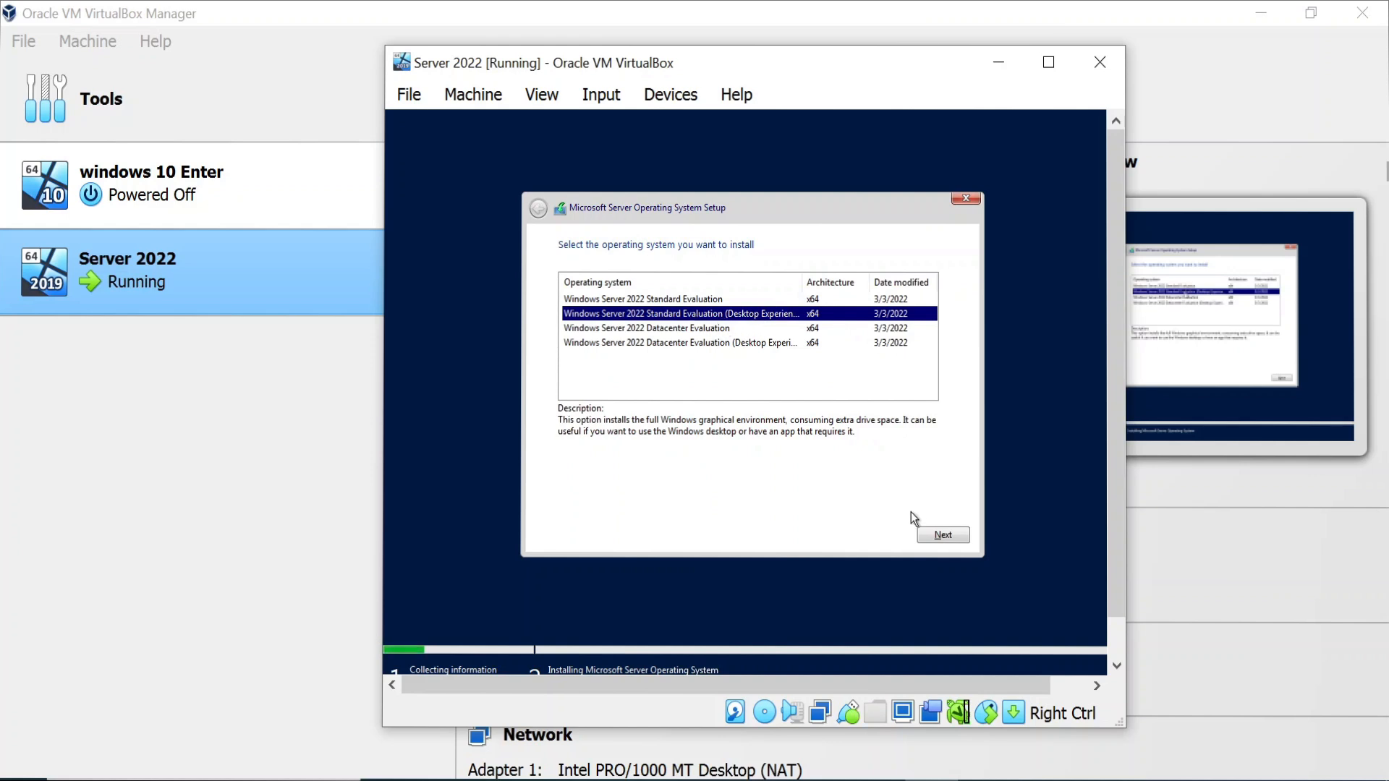
pyautogui.click(933, 534)
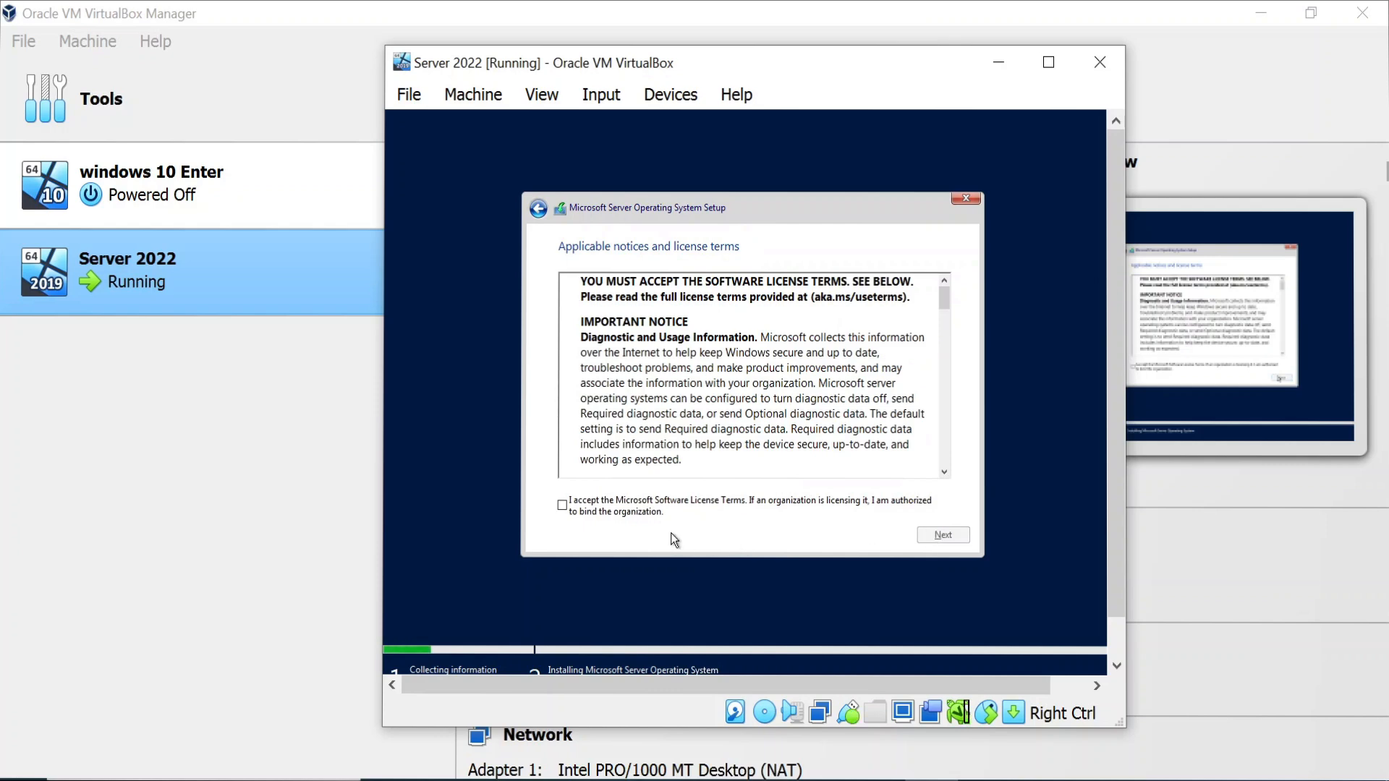
pyautogui.click(563, 506)
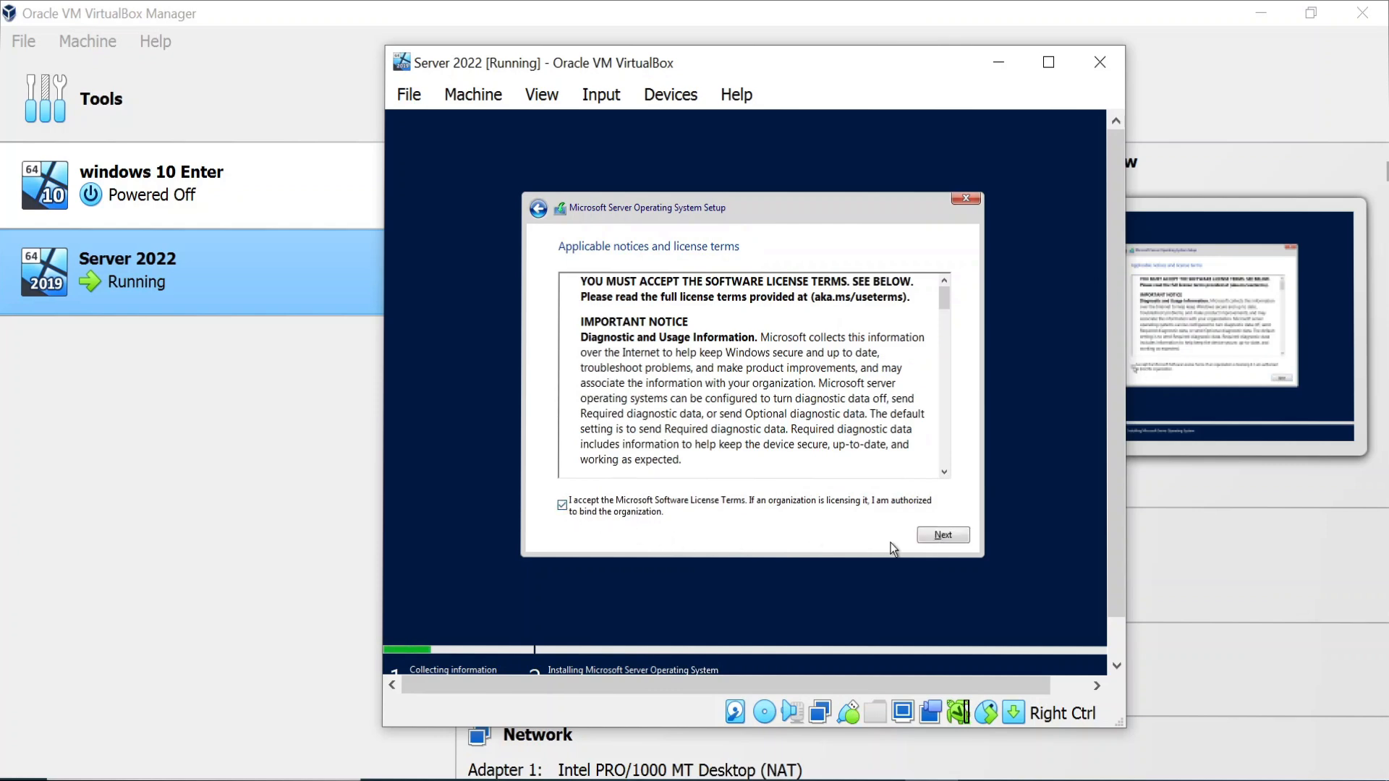
pyautogui.click(937, 539)
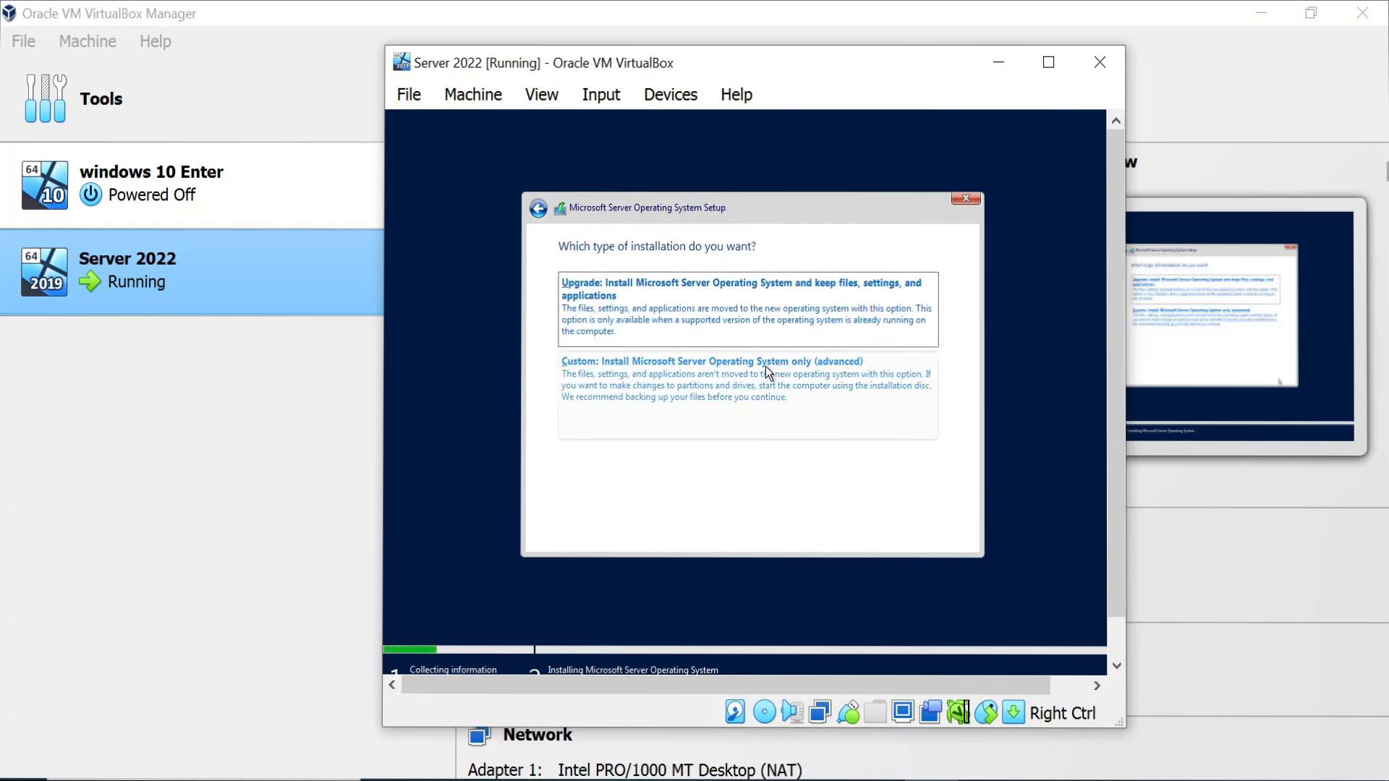
pyautogui.click(769, 374)
pyautogui.click(940, 535)
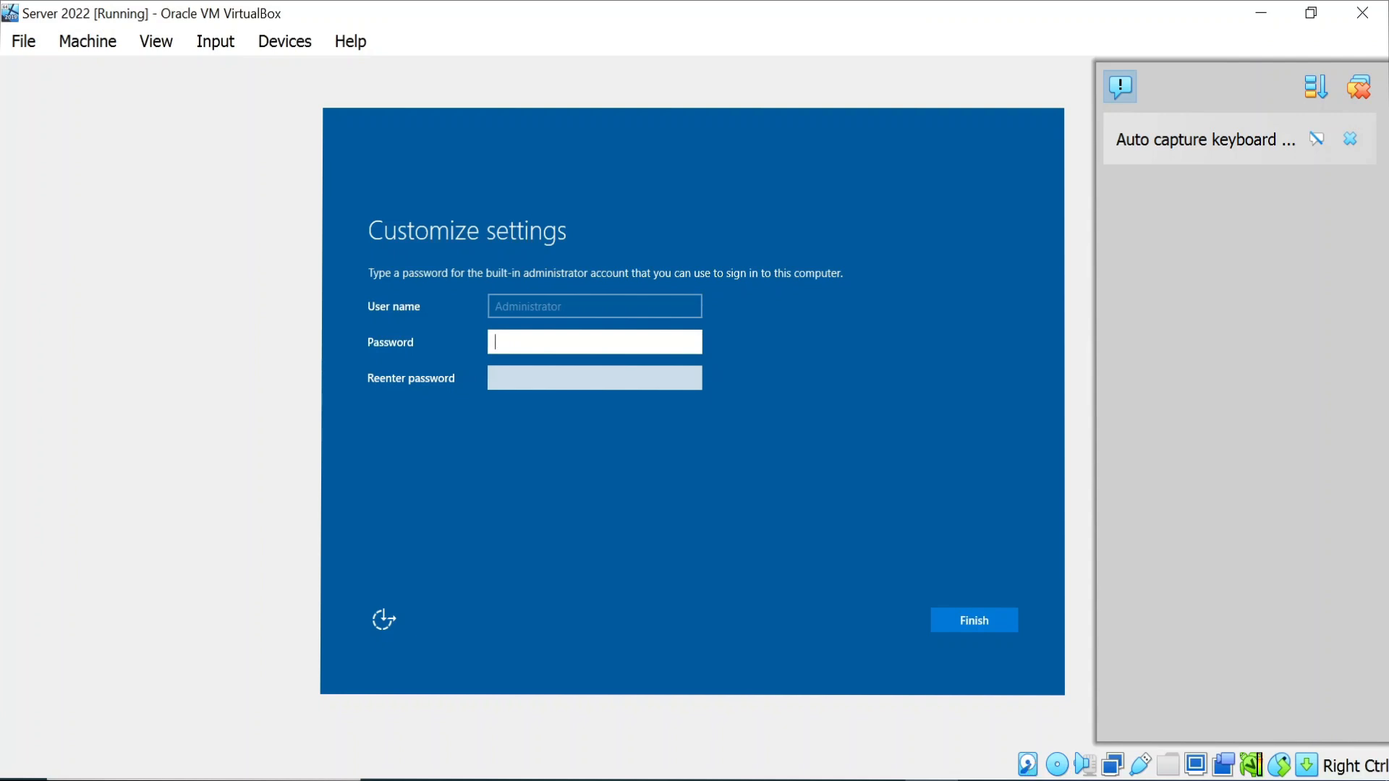
# Enter and re-enter a password for the built-in administrator account, checking it in plain text, and finish the setup.
pyautogui.write('P')
pyautogui.write('••••••')
pyautogui.click(693, 343)
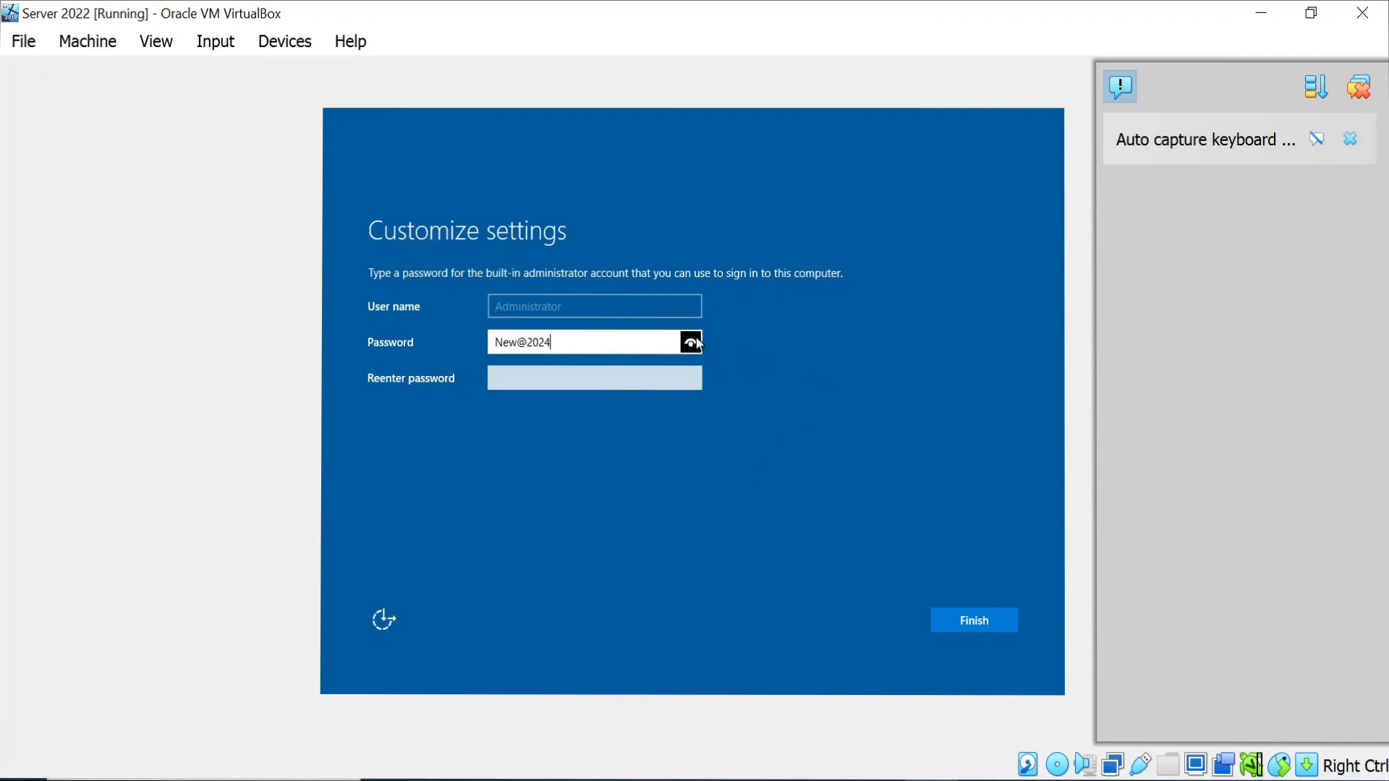
pyautogui.click(617, 379)
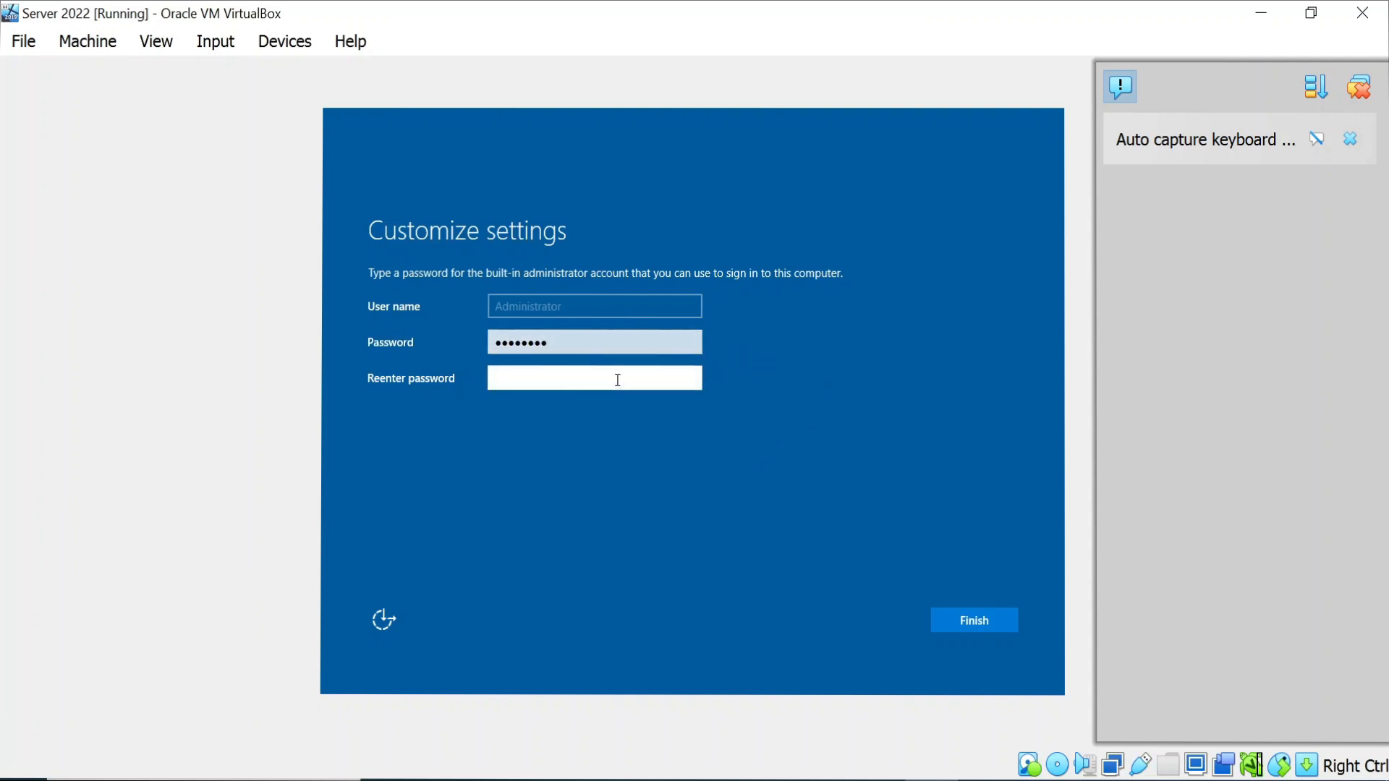
pyautogui.write('••••')
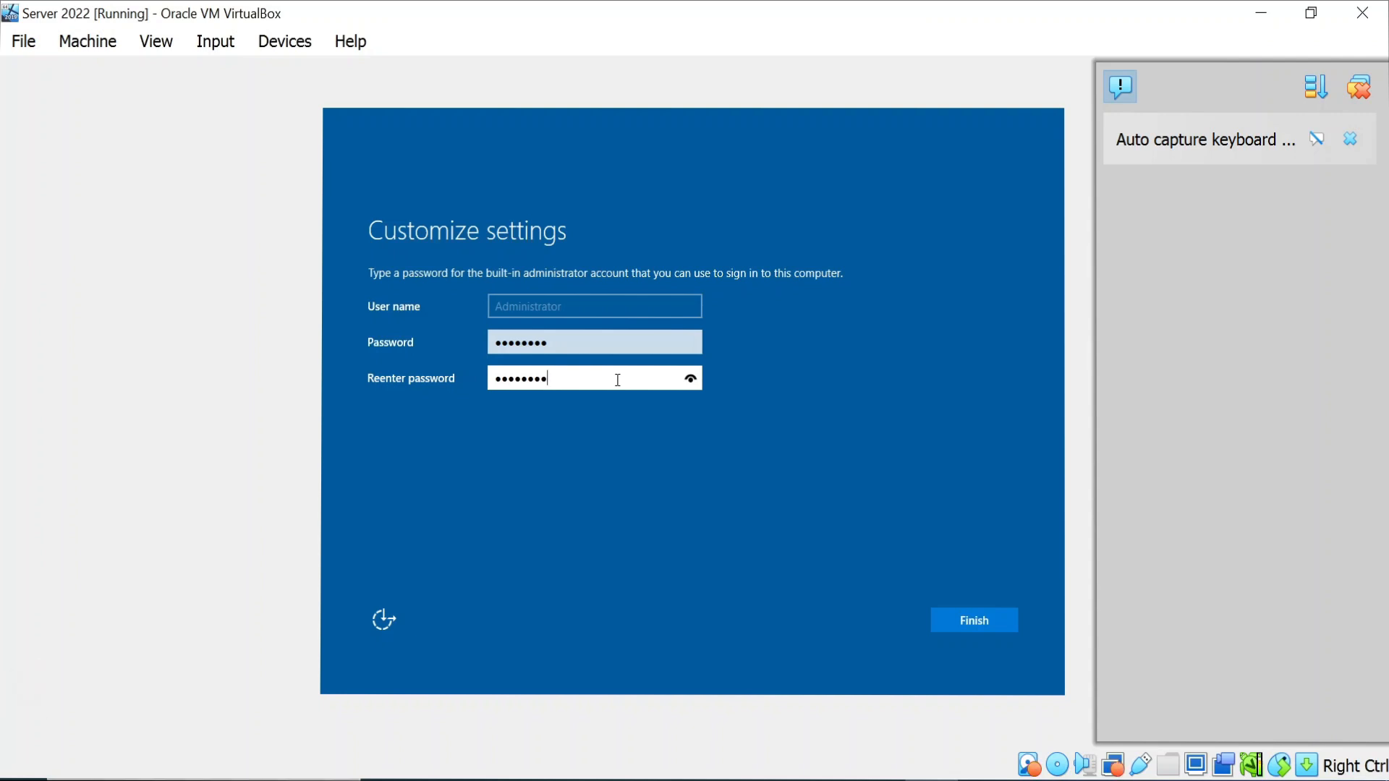
pyautogui.click(975, 620)
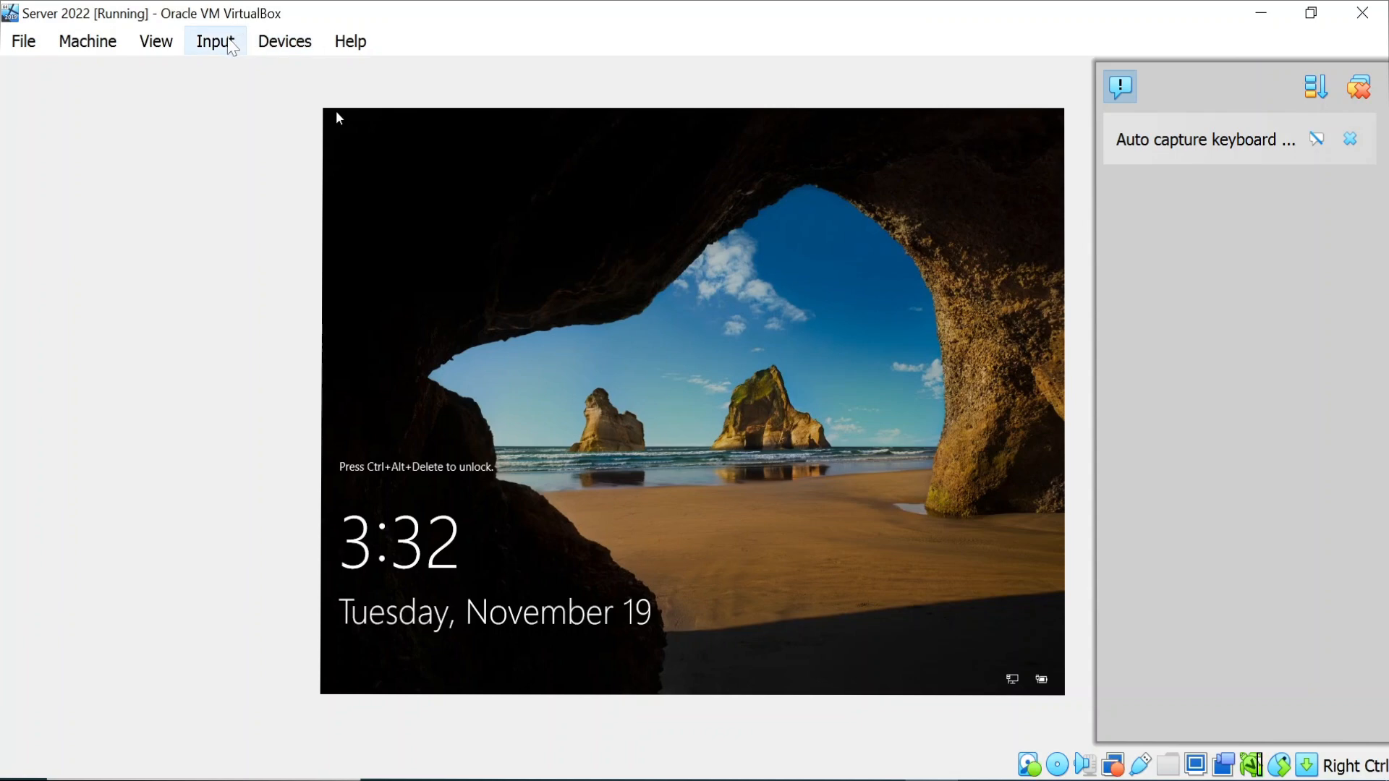
# Send Ctrl+Alt+Delete to the virtual machine and sign in as Administrator with the account password.
pyautogui.click(230, 48)
pyautogui.moveTo(259, 75)
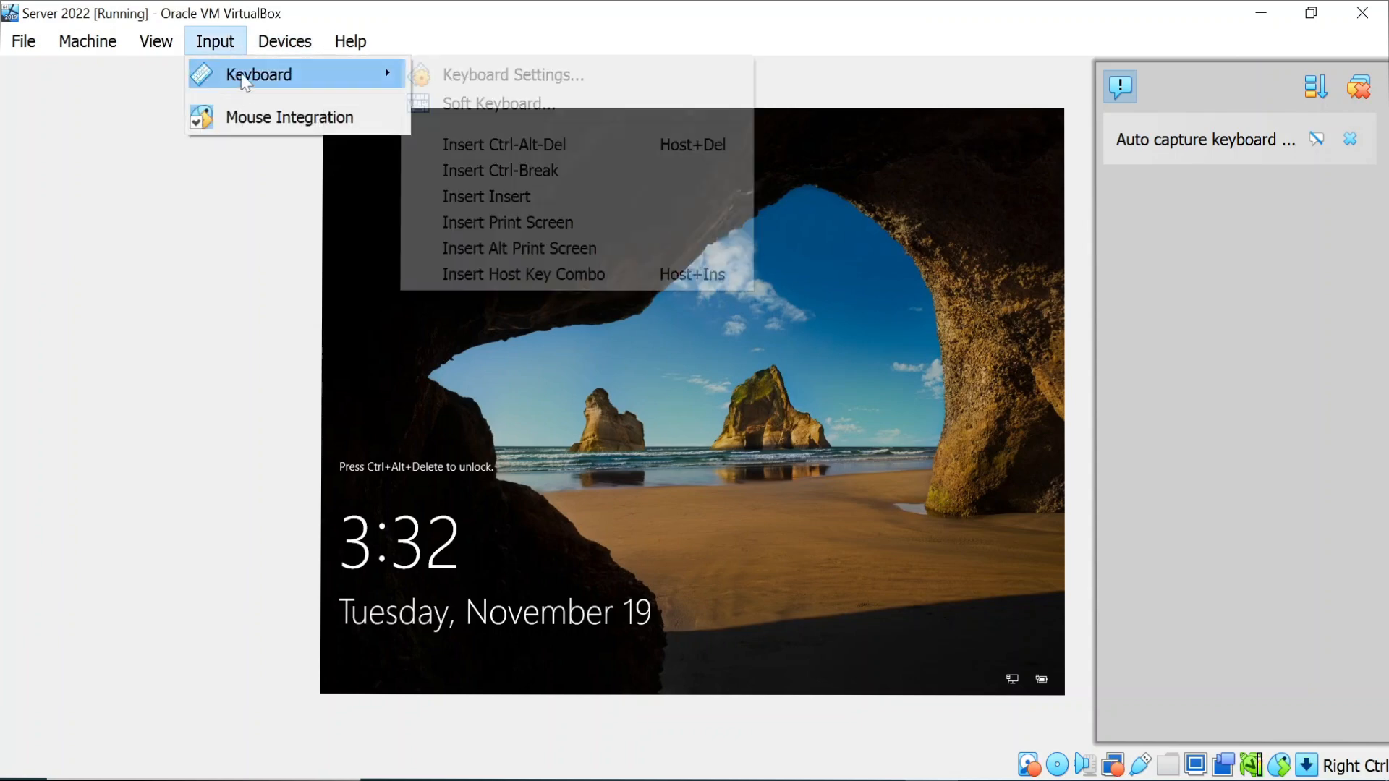
pyautogui.click(563, 144)
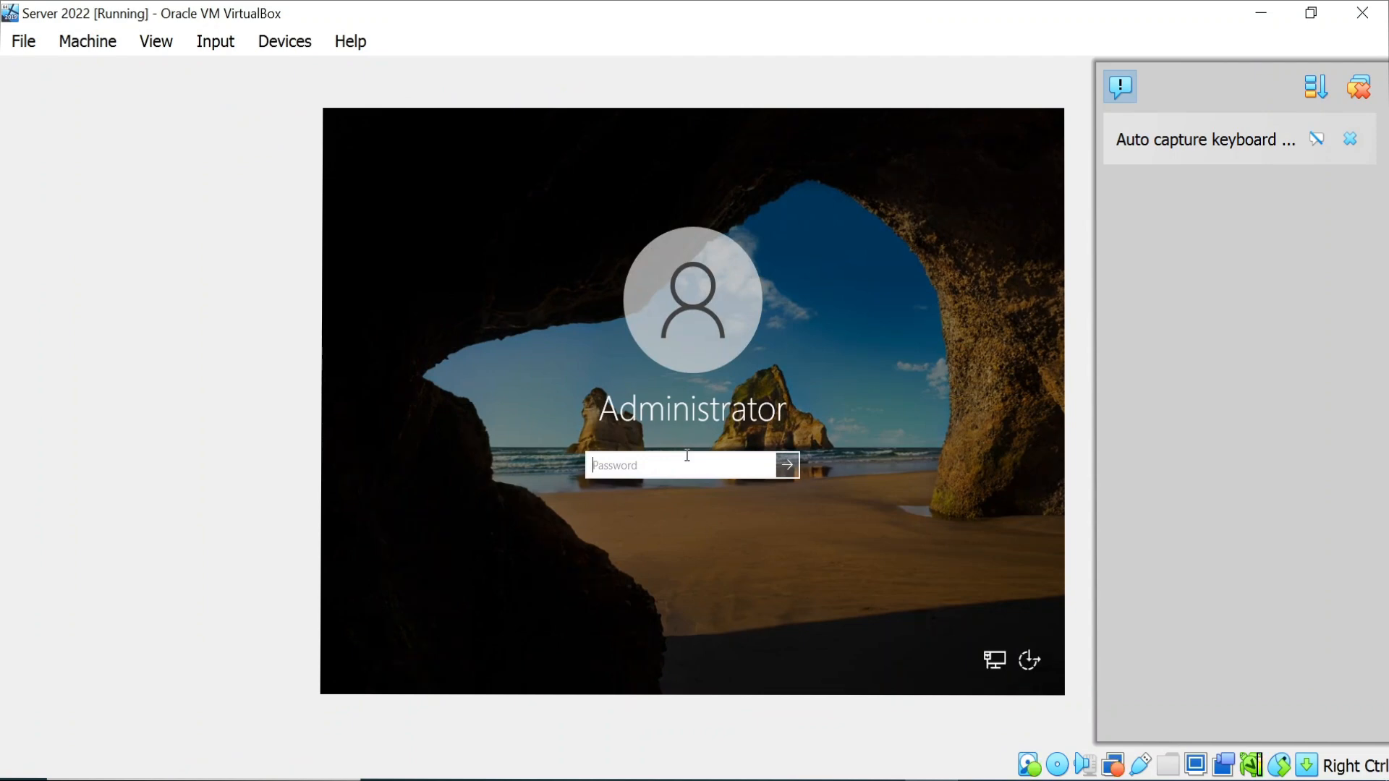
pyautogui.write('••••••••')
pyautogui.press('Return')
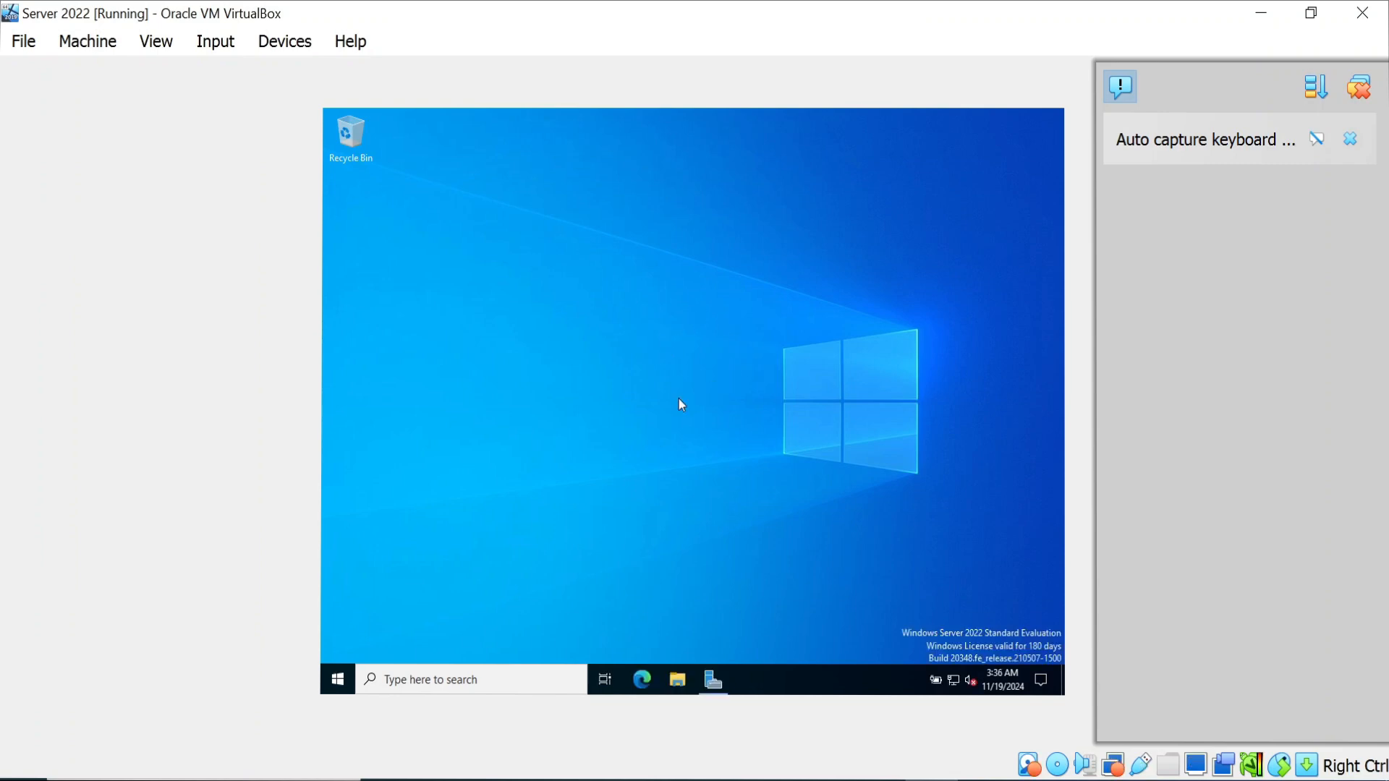
# Open the VirtualBox Guest Additions CD drive (D:) in the guest's File Explorer and dismiss the machine's notifications.
pyautogui.press('super+e')
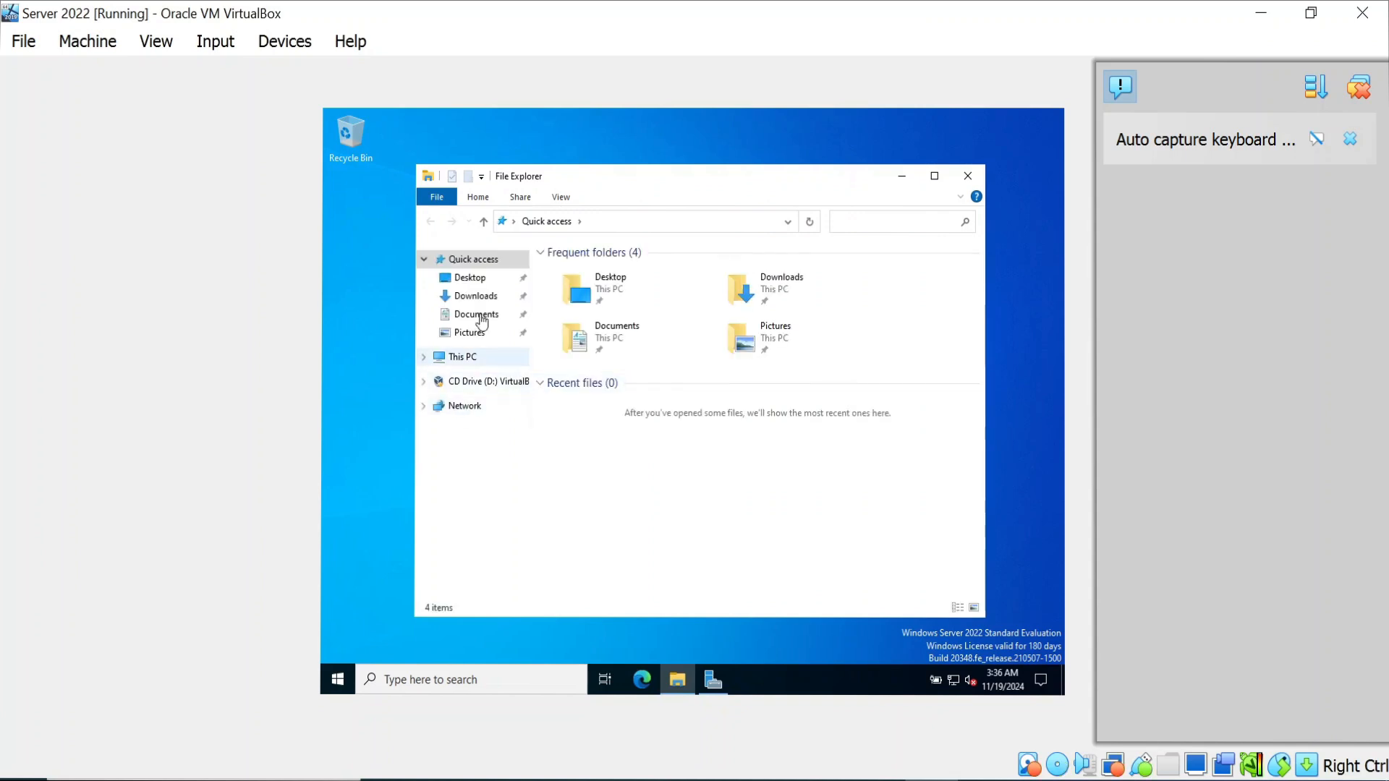
pyautogui.click(460, 359)
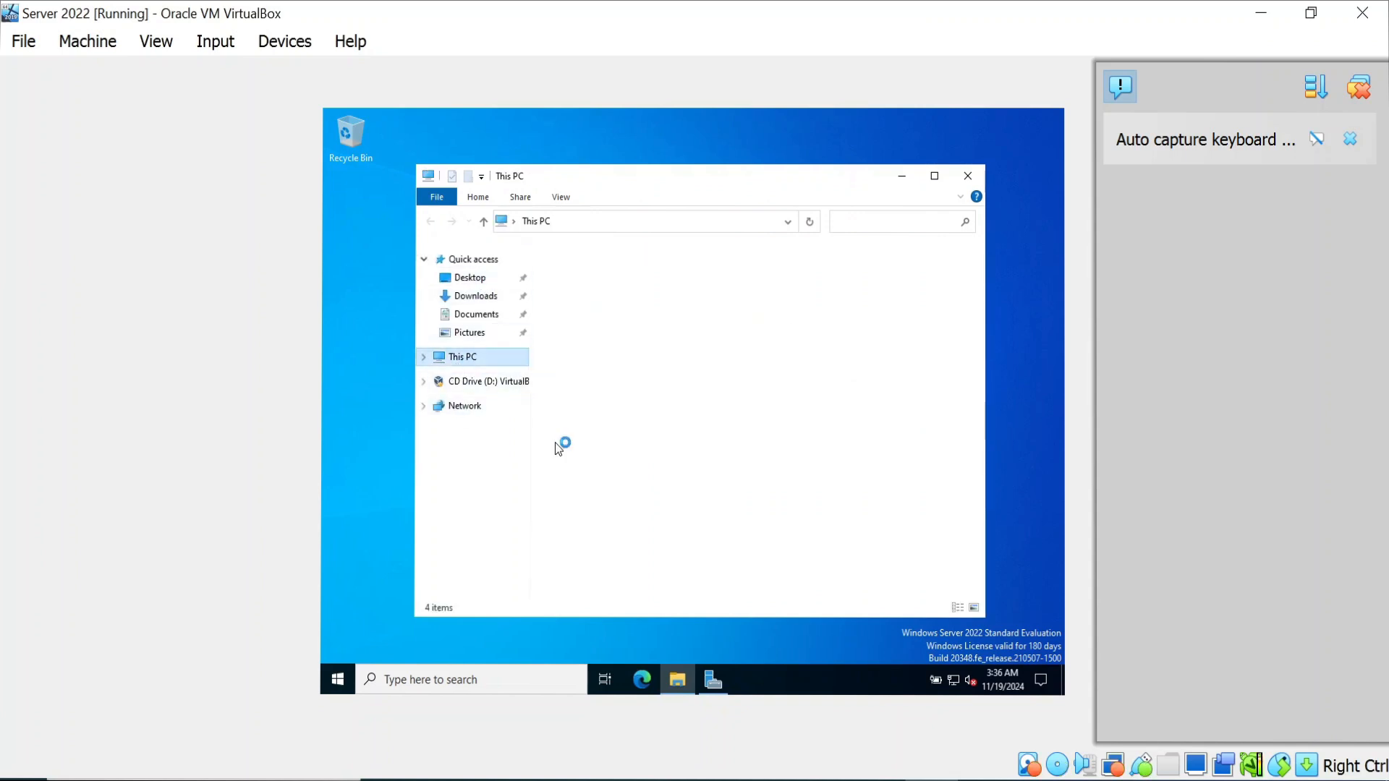
pyautogui.click(767, 477)
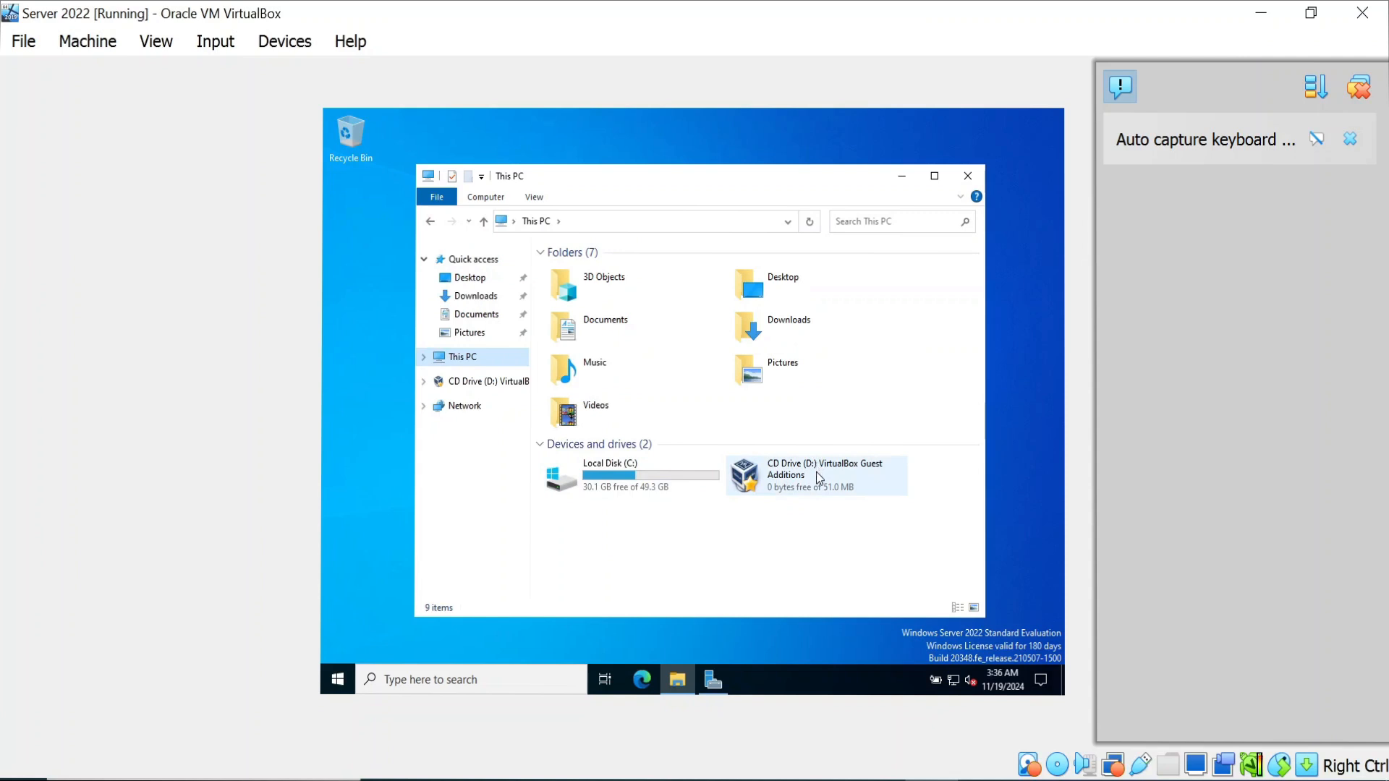
pyautogui.doubleClick(816, 472)
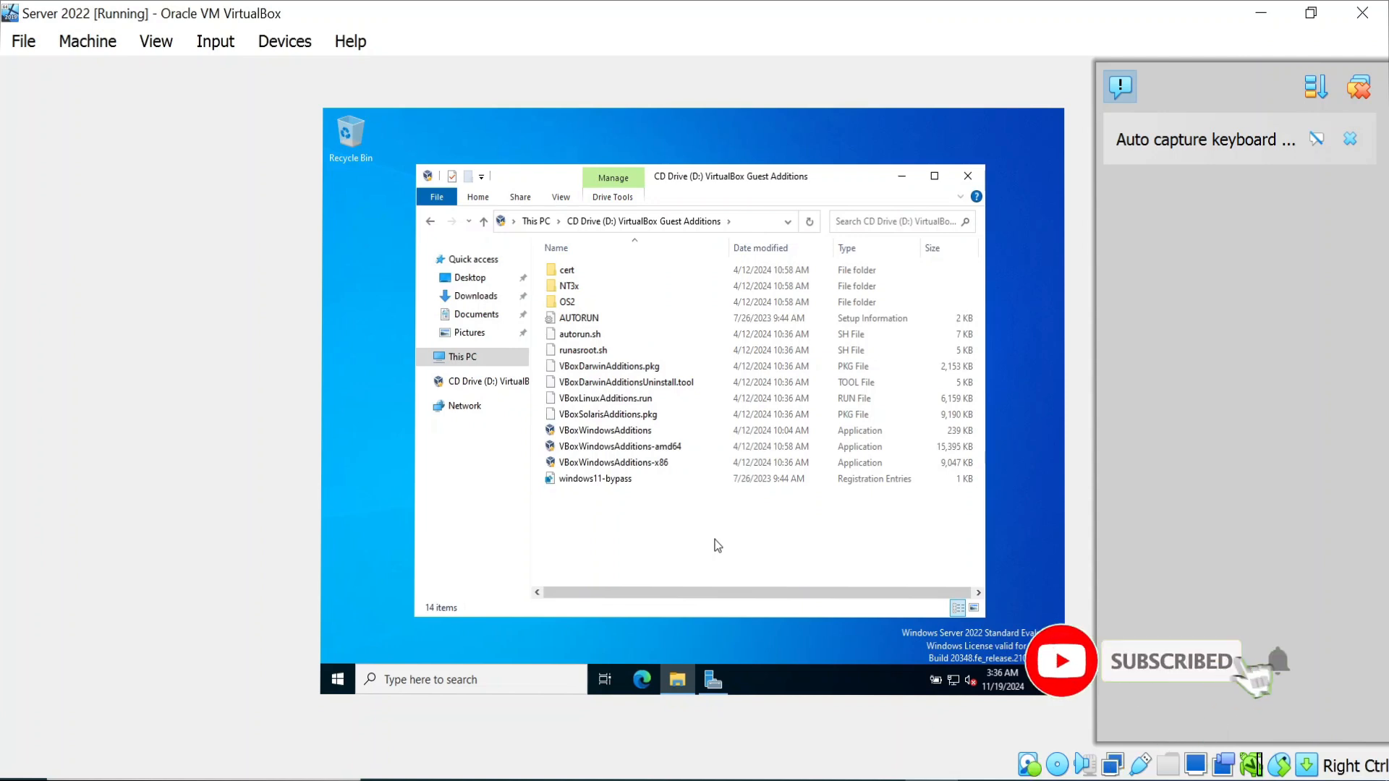
pyautogui.click(1370, 95)
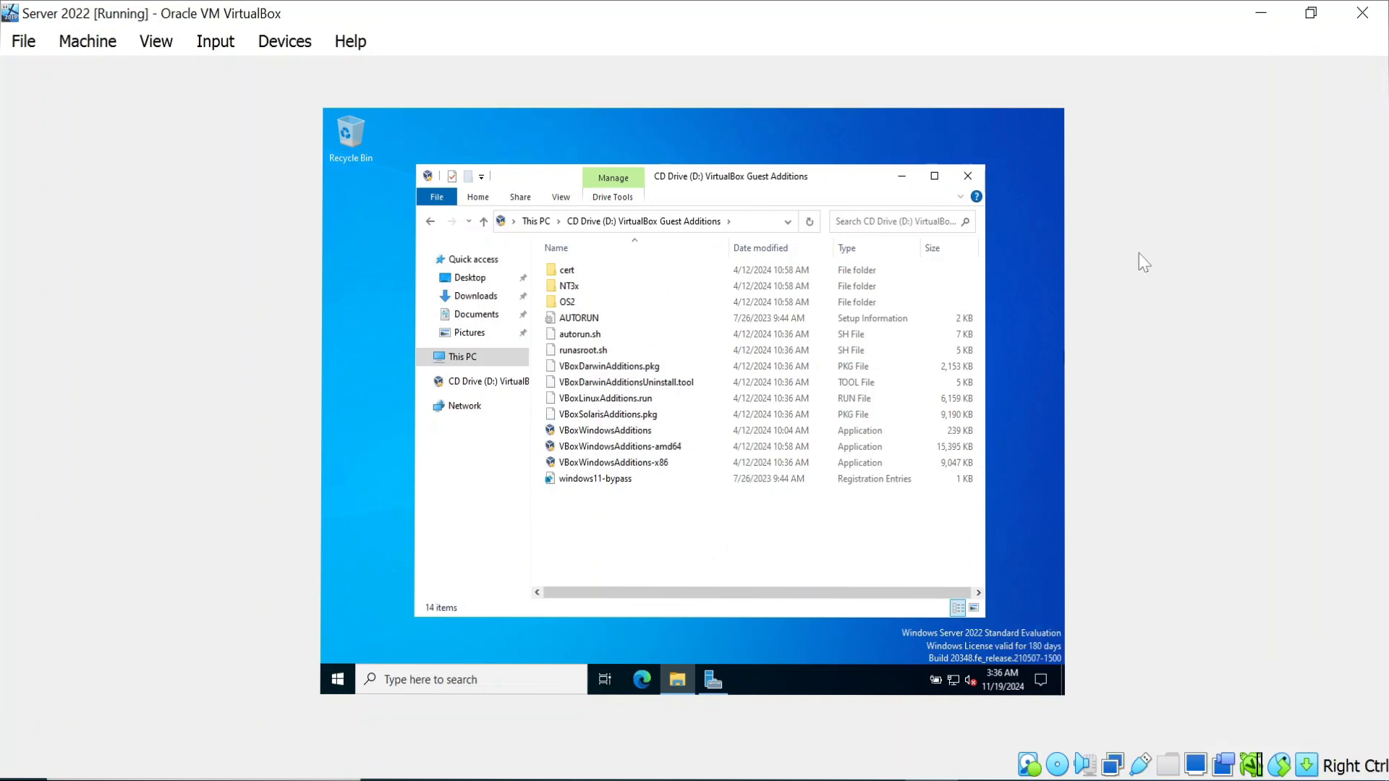
# Install Guest Additions 7.0.16 from VBoxWindowsAdditions-amd64 with the default folder and components, and reboot the machine.
pyautogui.doubleClick(664, 454)
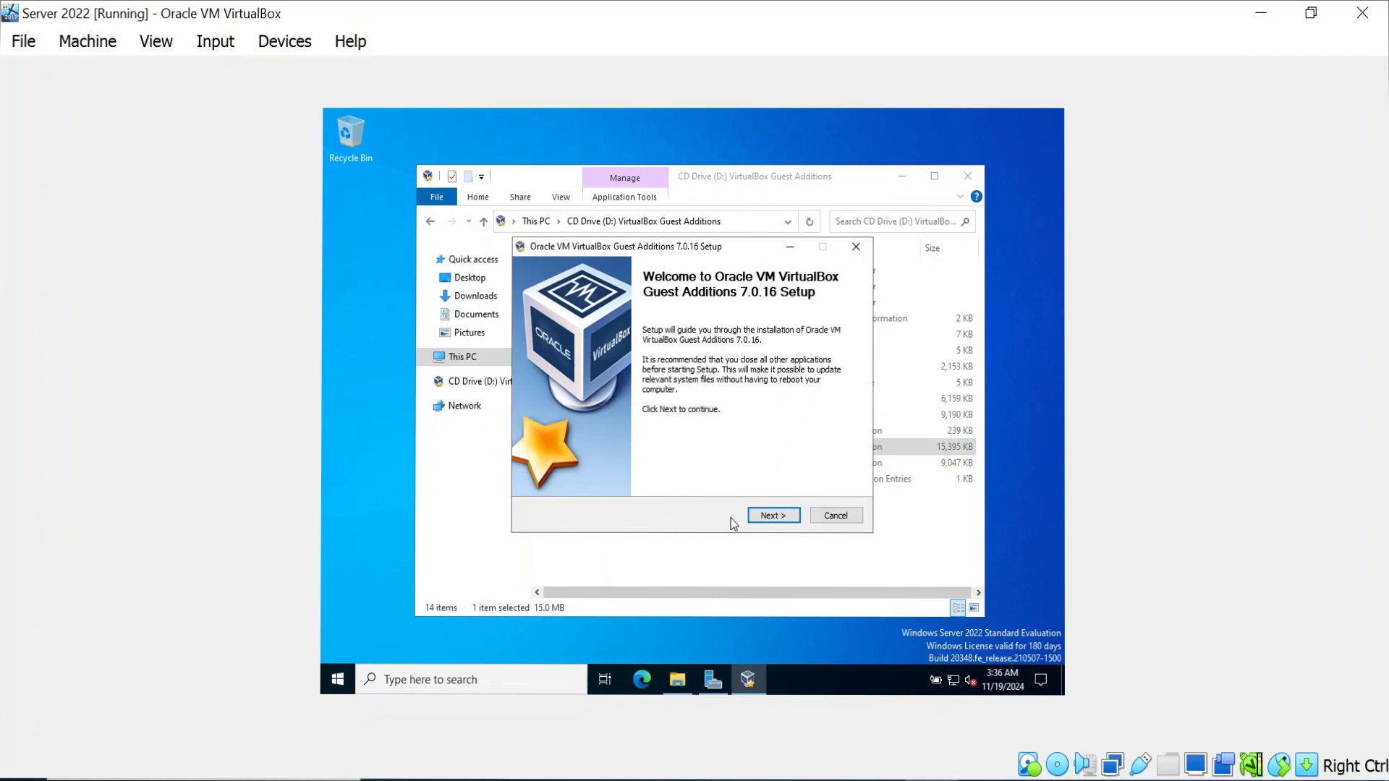
pyautogui.click(772, 515)
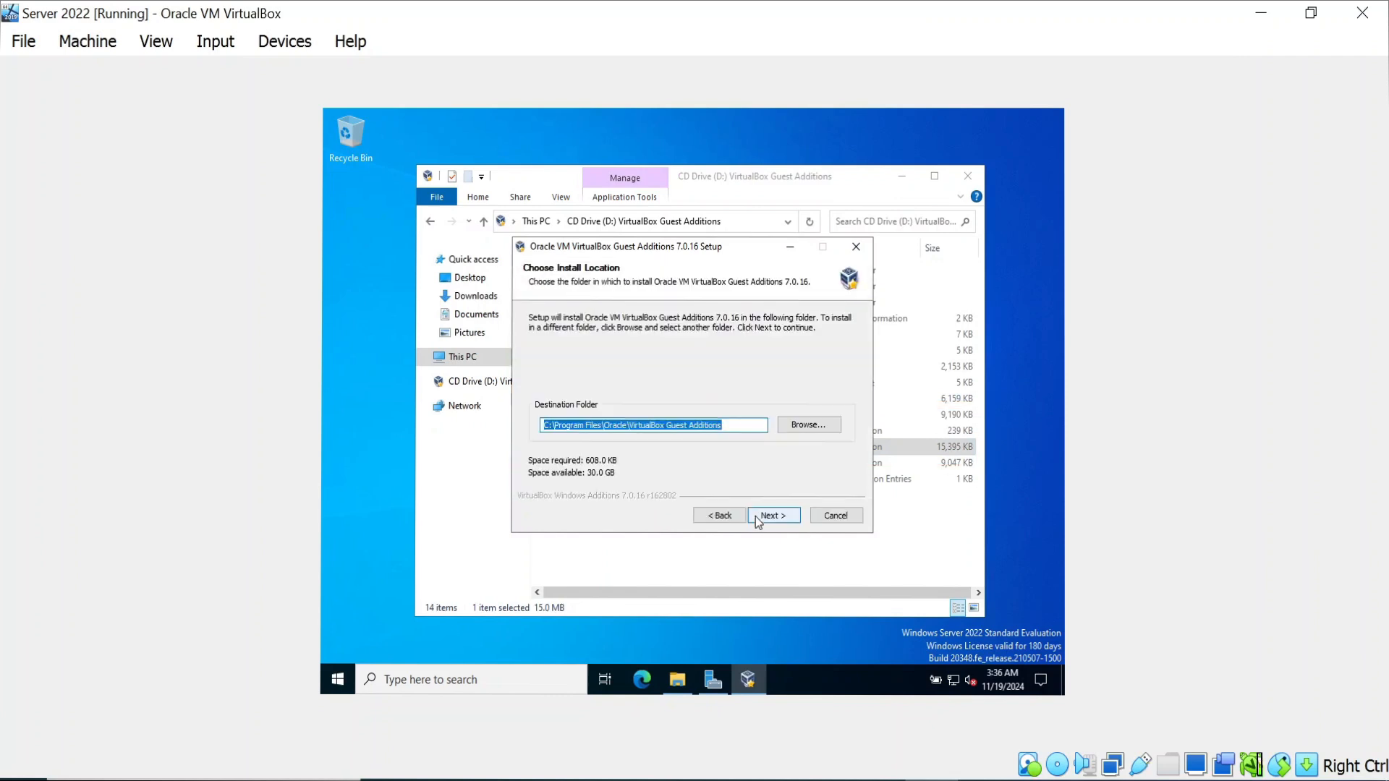
pyautogui.click(767, 515)
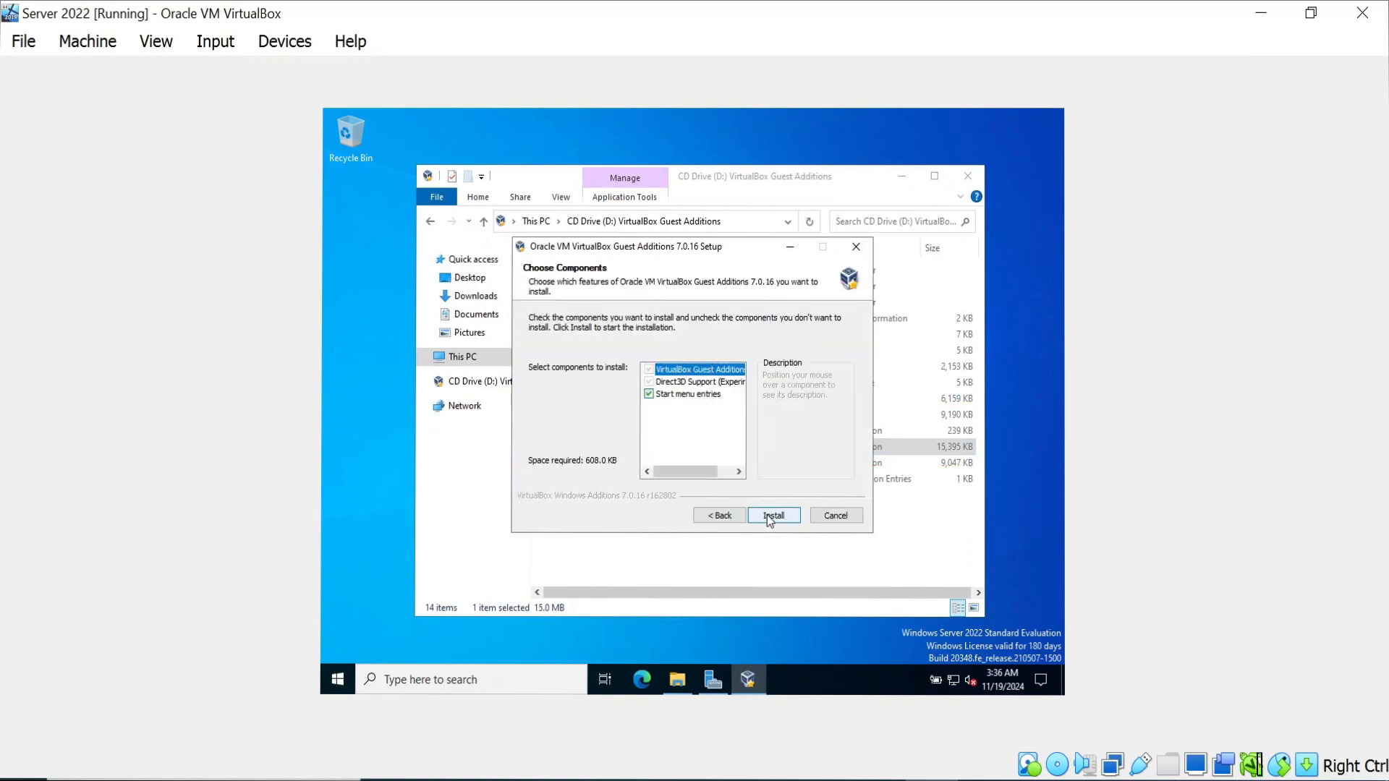
pyautogui.click(767, 514)
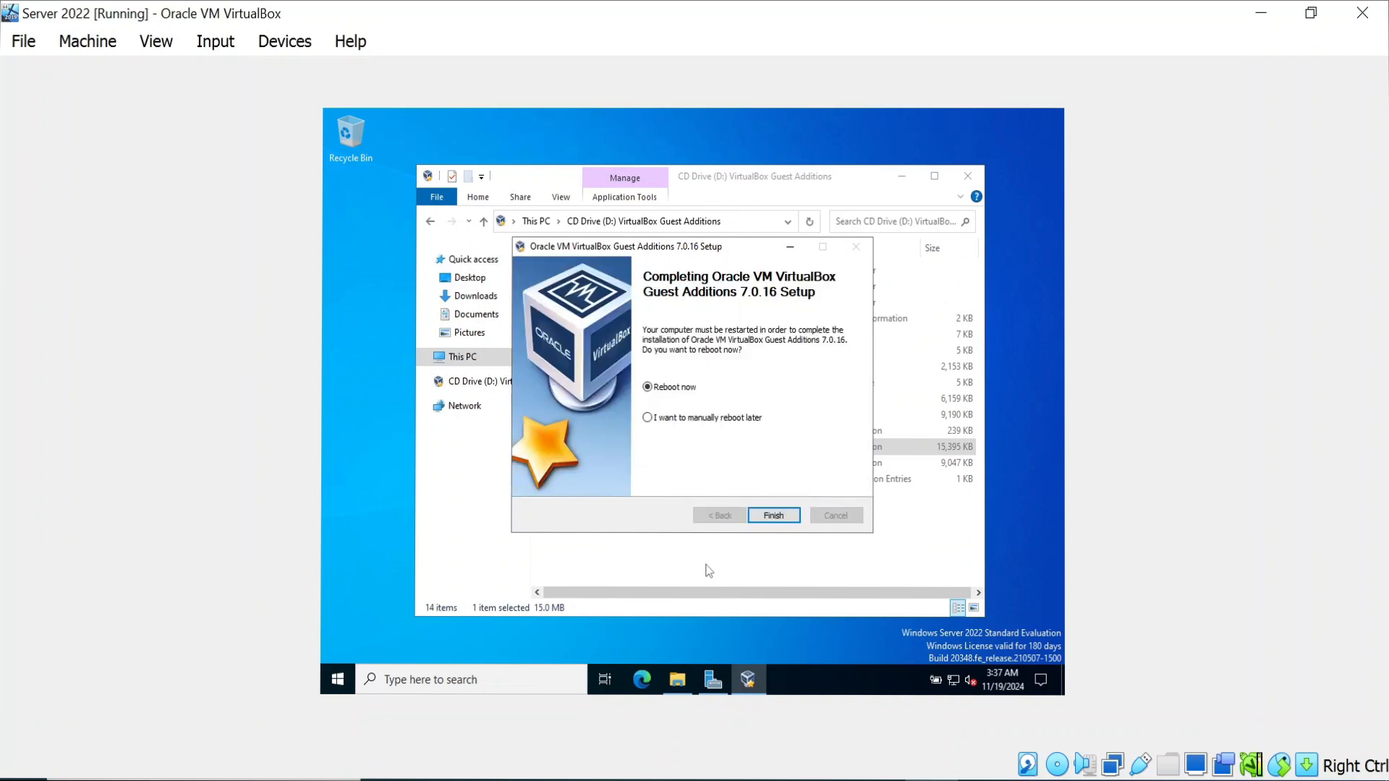
pyautogui.click(766, 515)
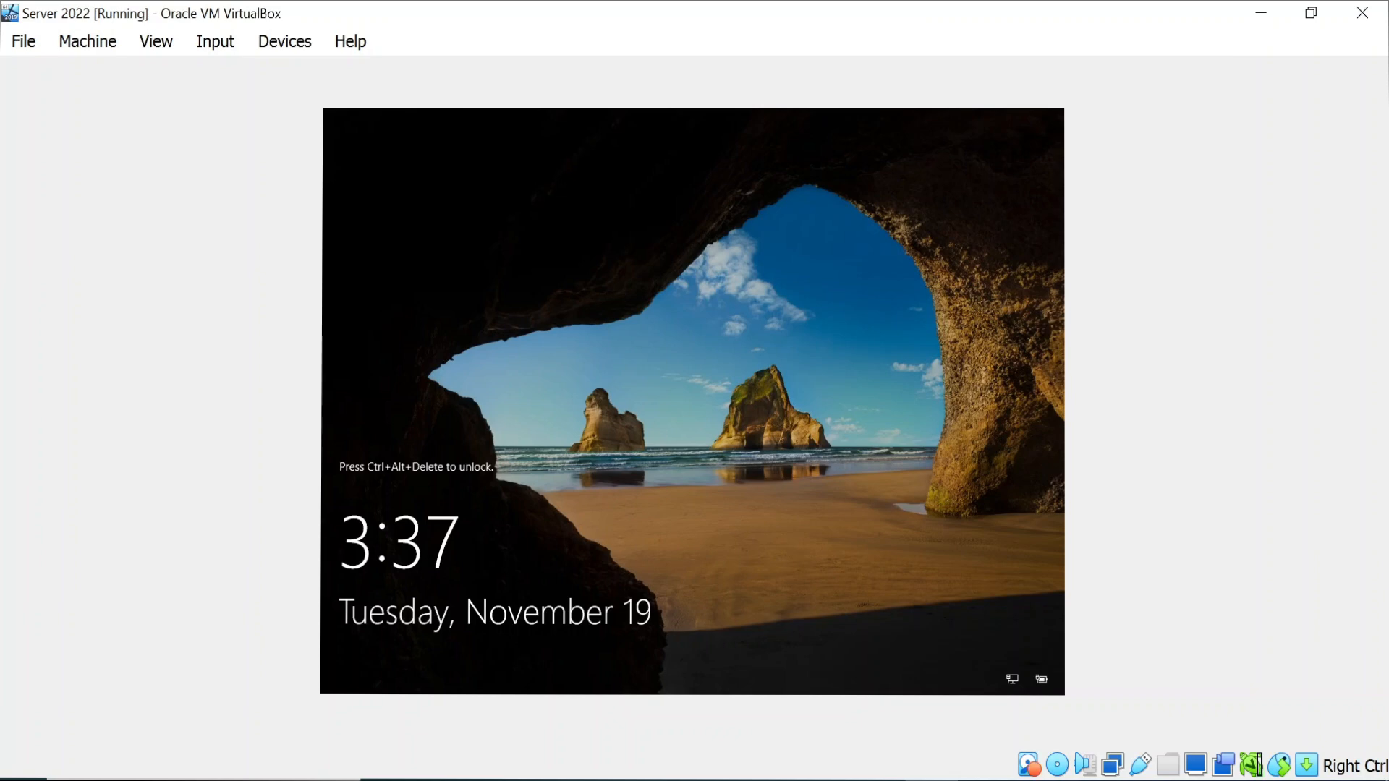
# Send Ctrl+Alt+Delete to the restarted virtual machine to bring up the Administrator sign-in.
pyautogui.click(214, 41)
pyautogui.moveTo(230, 75)
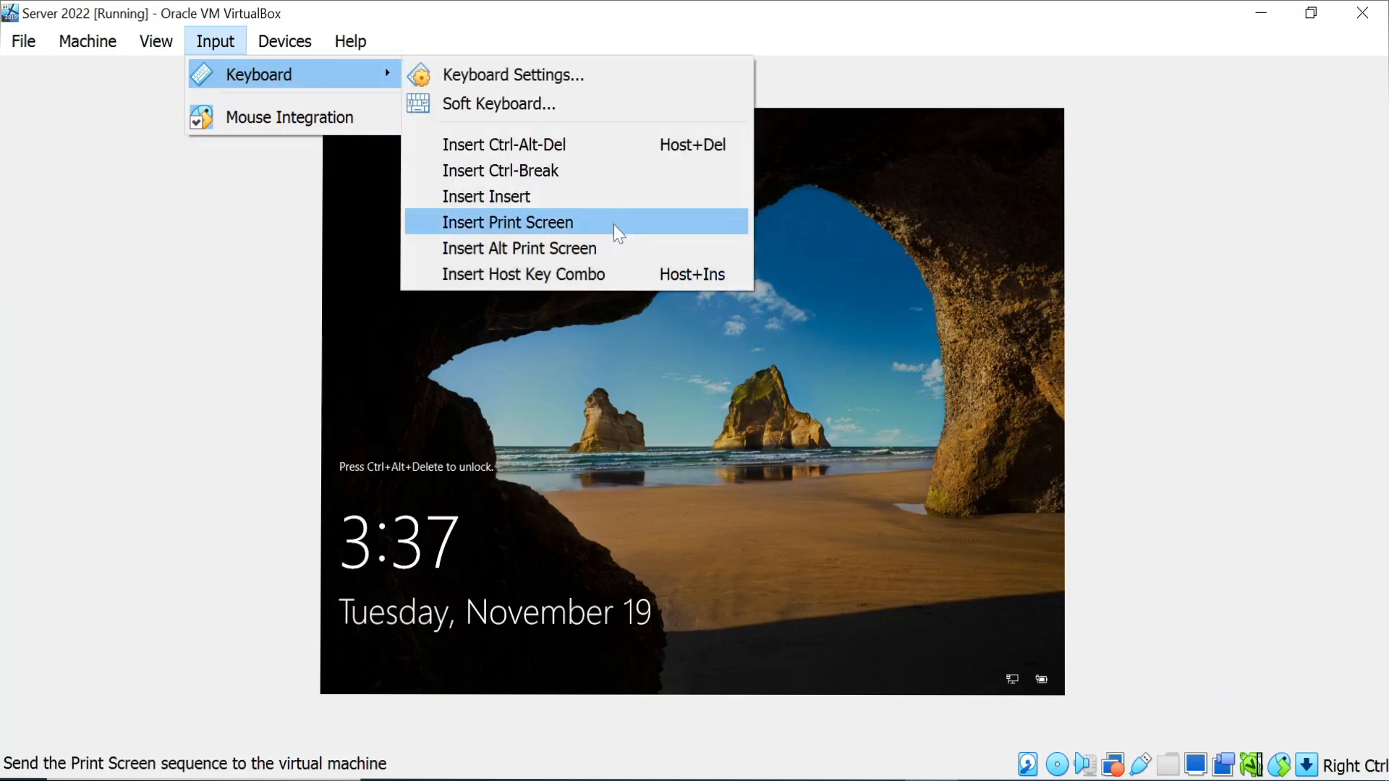
pyautogui.click(588, 148)
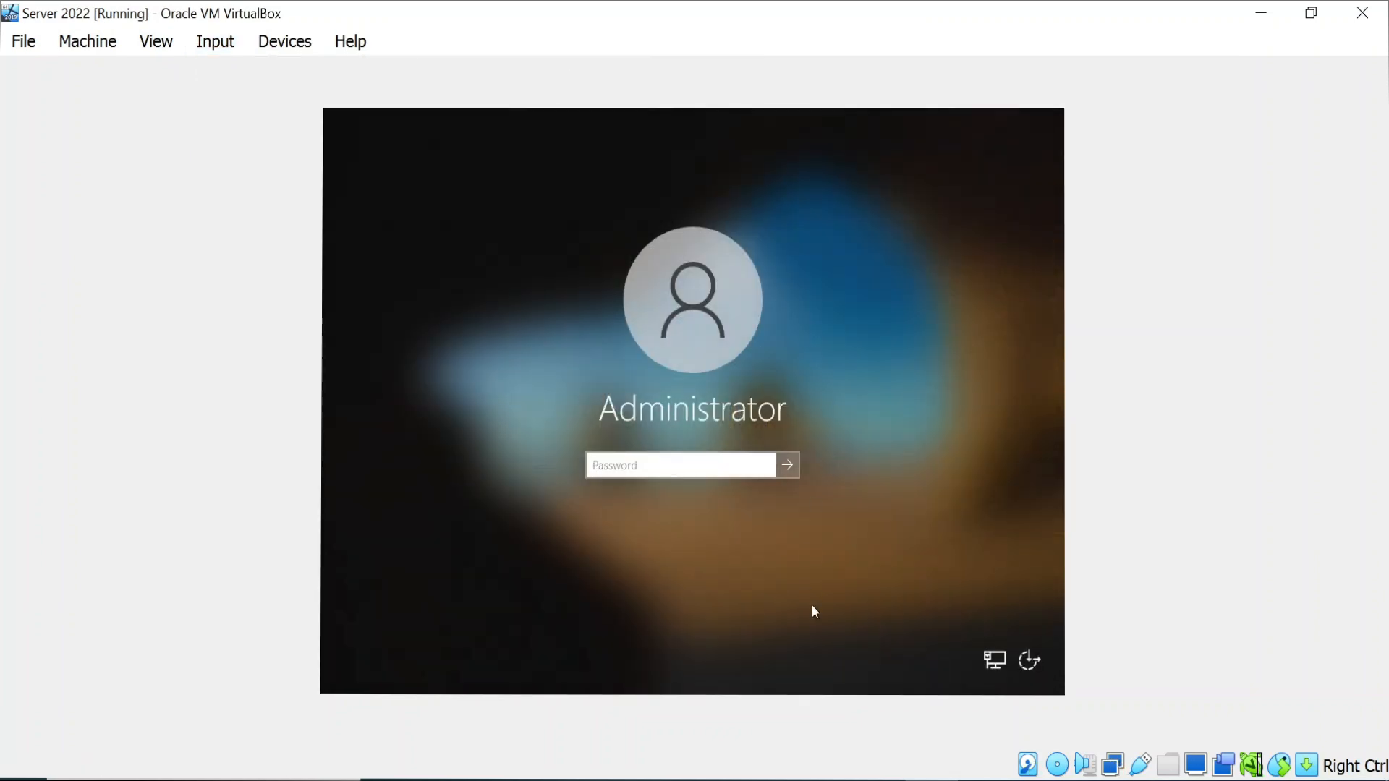
pyautogui.write('P')
pyautogui.write('•••')
pyautogui.press('alt+super+4')
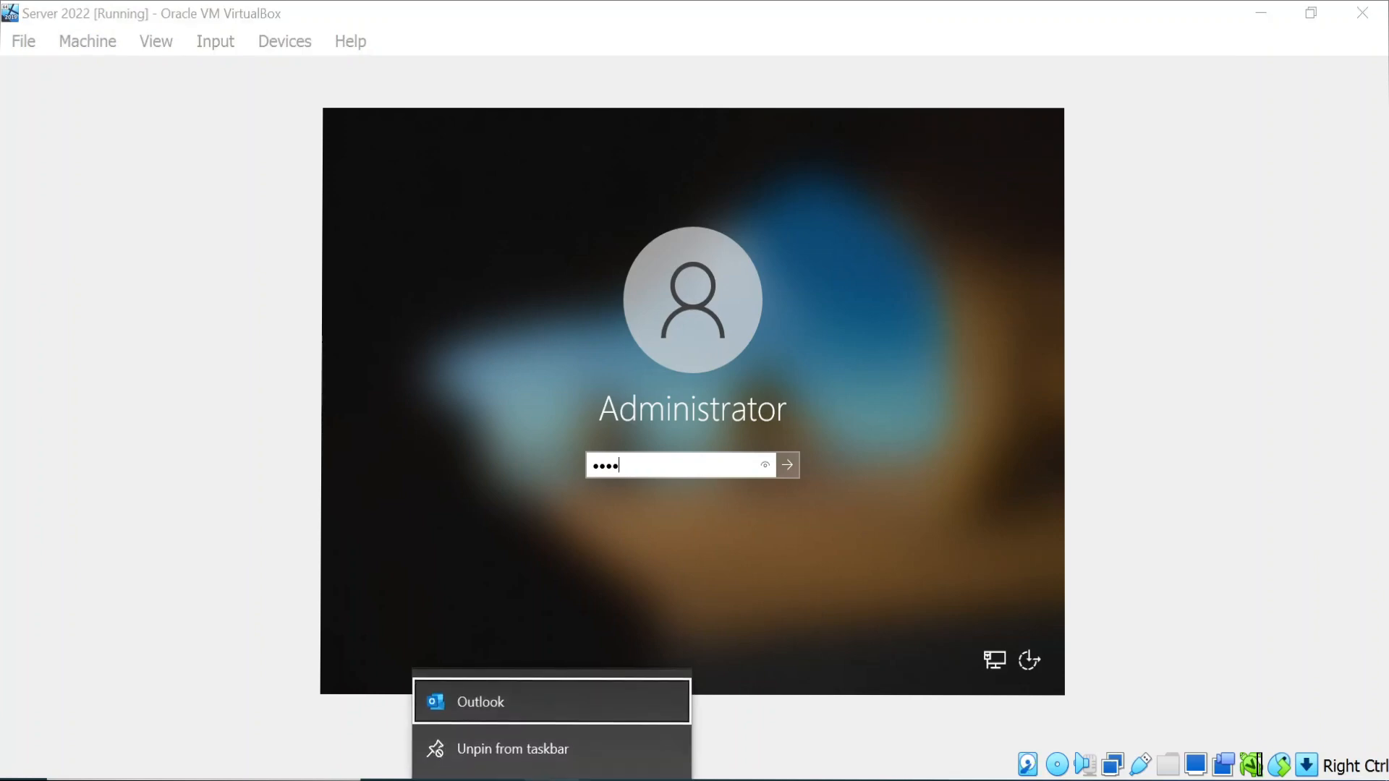
pyautogui.click(763, 466)
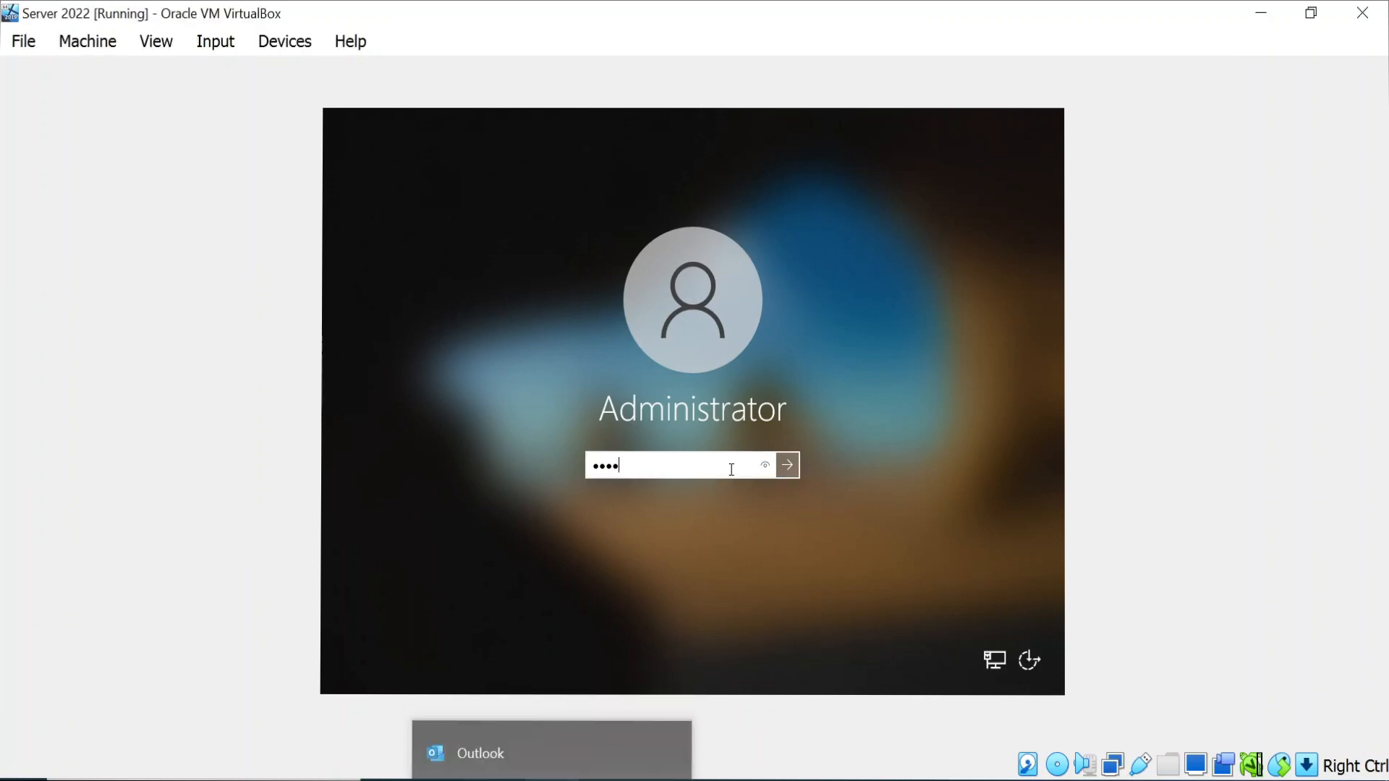
pyautogui.press('BackSpace')
pyautogui.press('BackSpace')
pyautogui.press('BackSpace')
pyautogui.press('BackSpace')
# Enter the Administrator account password and sign in to the Windows Server desktop.
pyautogui.write('P')
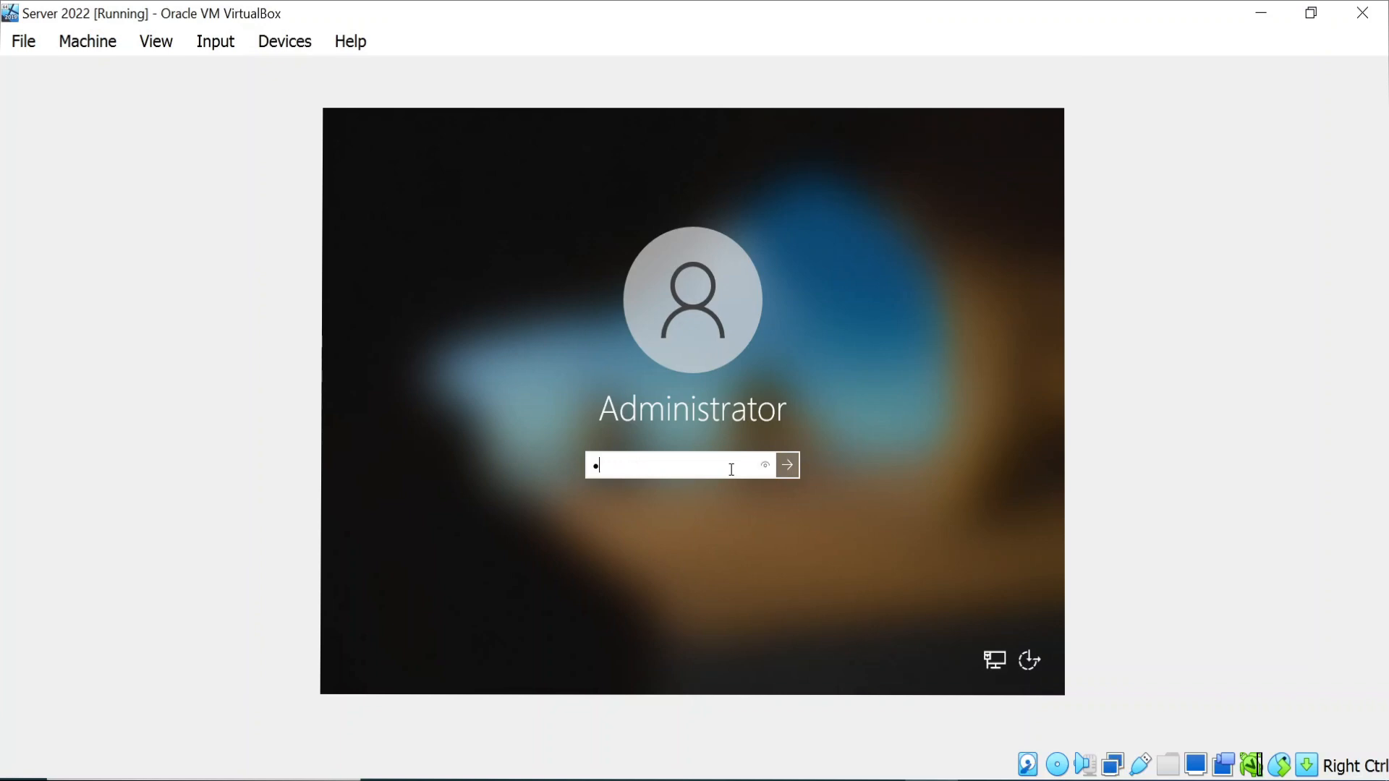
pyautogui.write('•••••••')
pyautogui.press('Return')
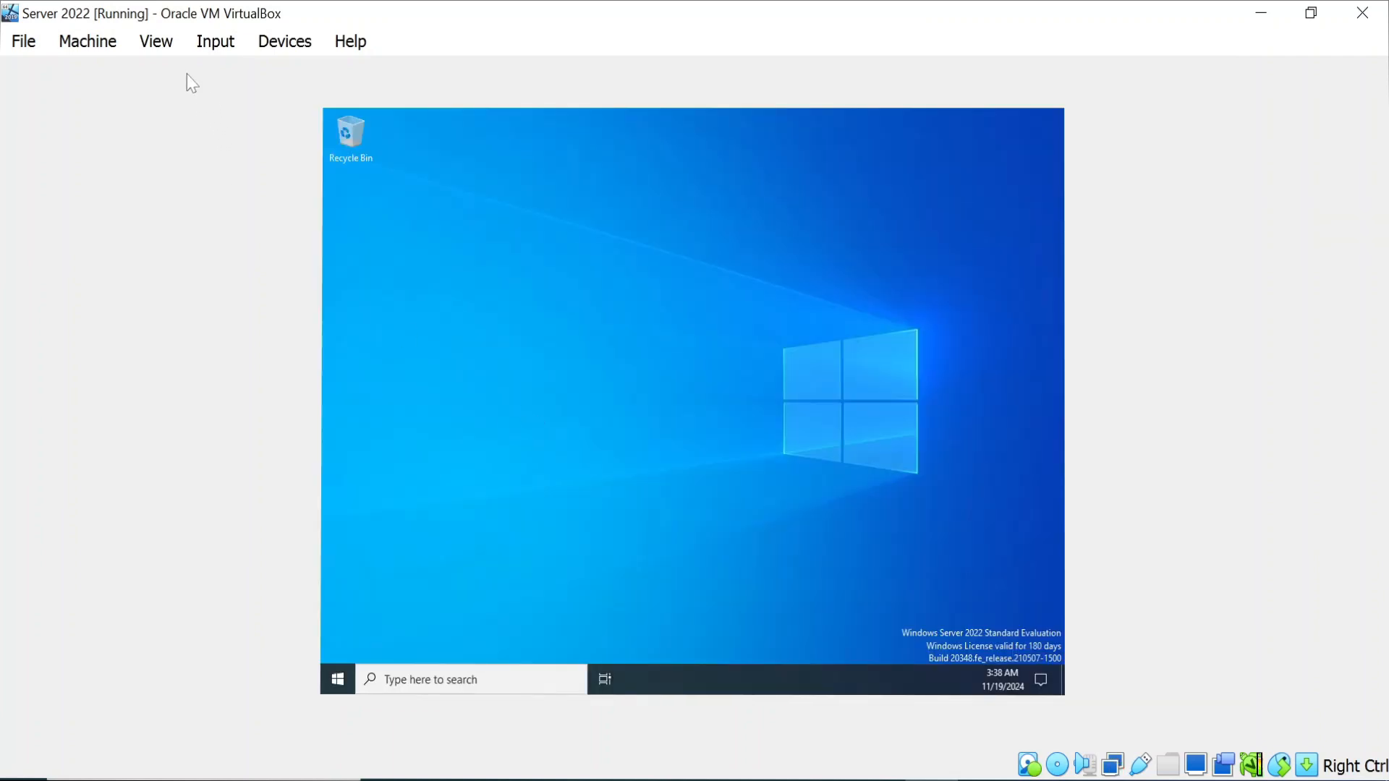
# Switch the virtual machine window to full-screen mode, accepting the information message, and return it to windowed mode.
pyautogui.click(162, 49)
pyautogui.click(185, 69)
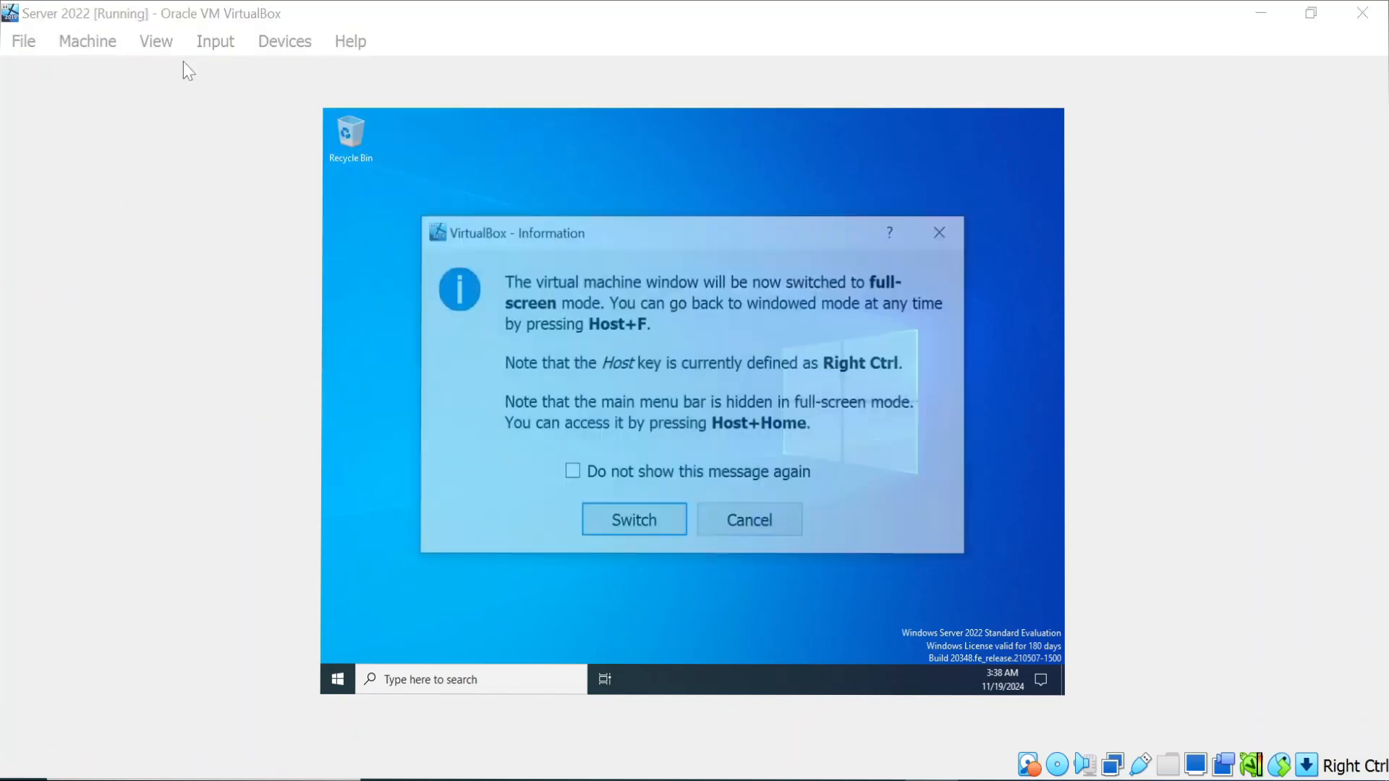
pyautogui.click(627, 519)
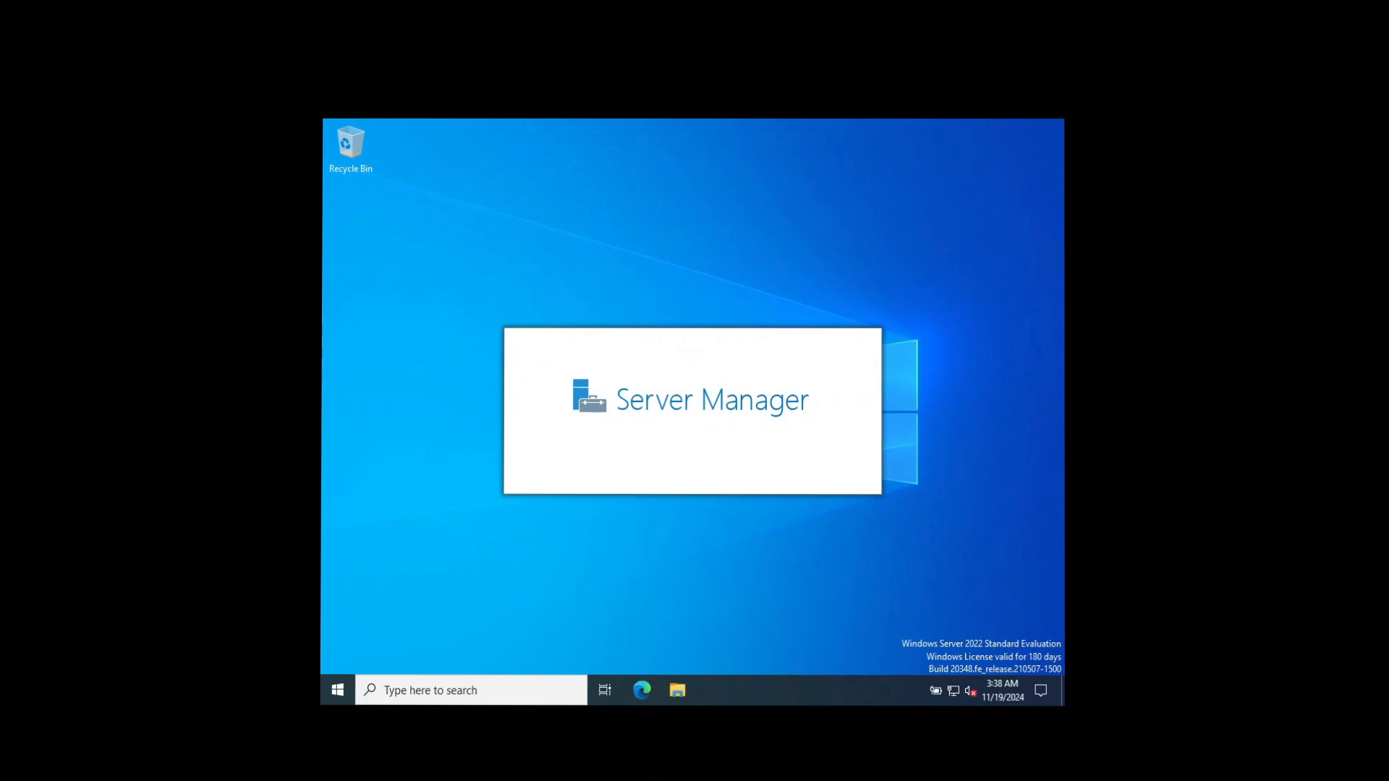
pyautogui.hotkey('ctrl', 'f')
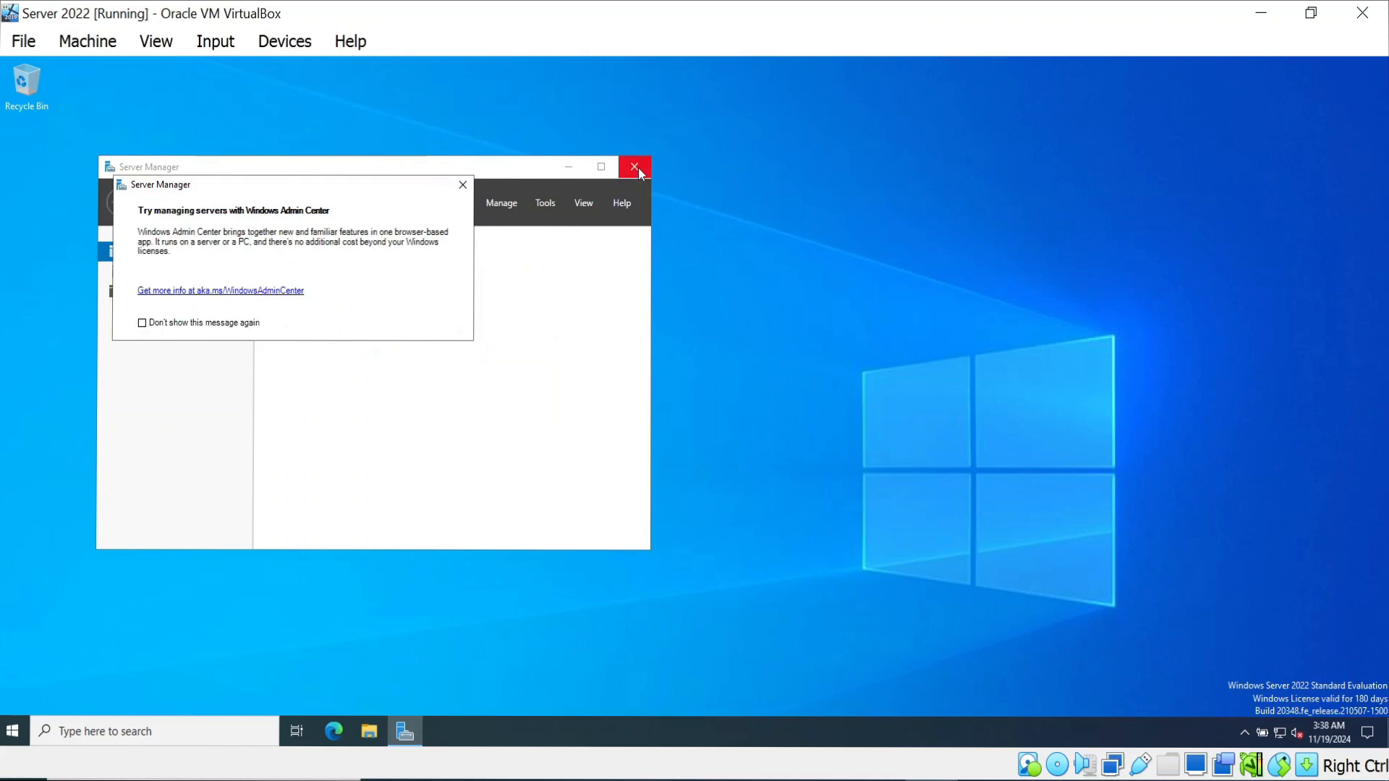
# Dismiss the Windows Admin Center message and close Server Manager to leave the guest desktop clear.
pyautogui.click(464, 187)
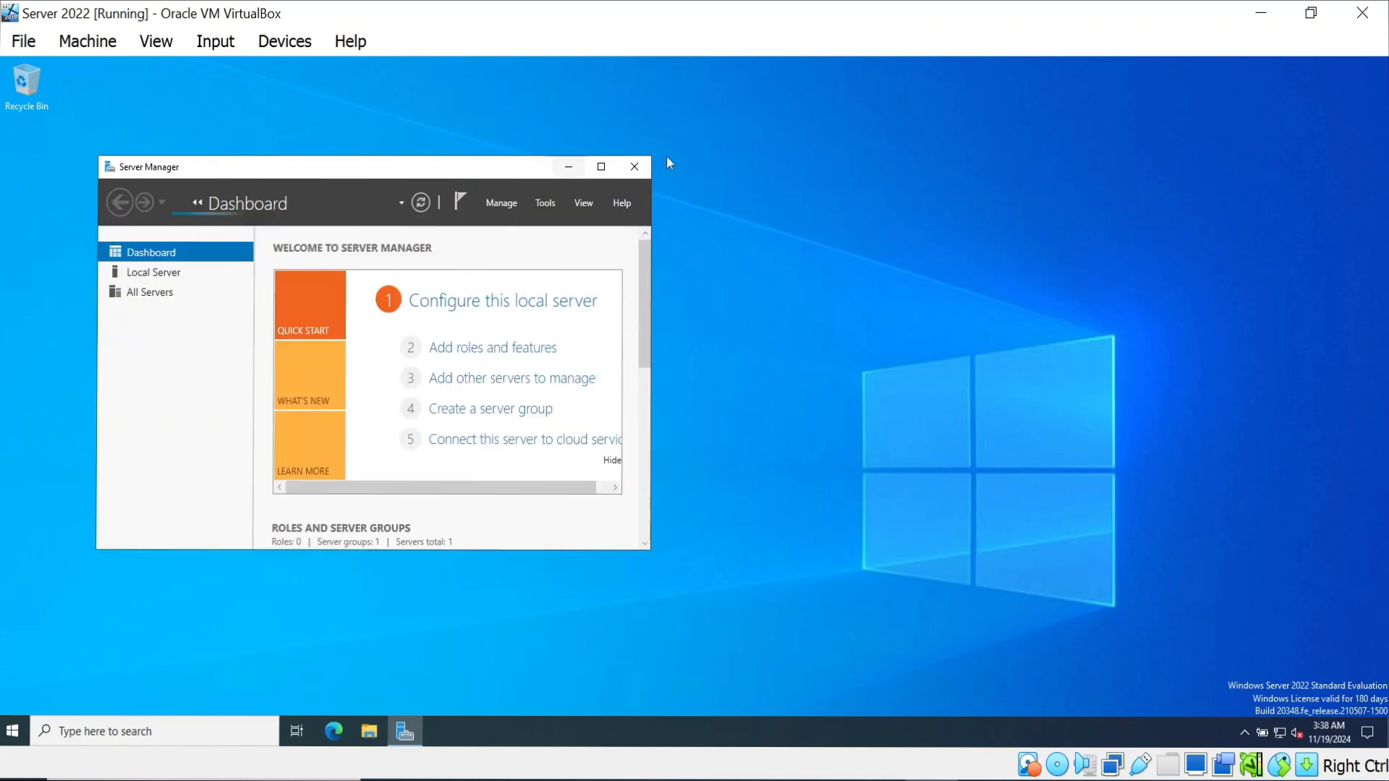
pyautogui.press('super+d')
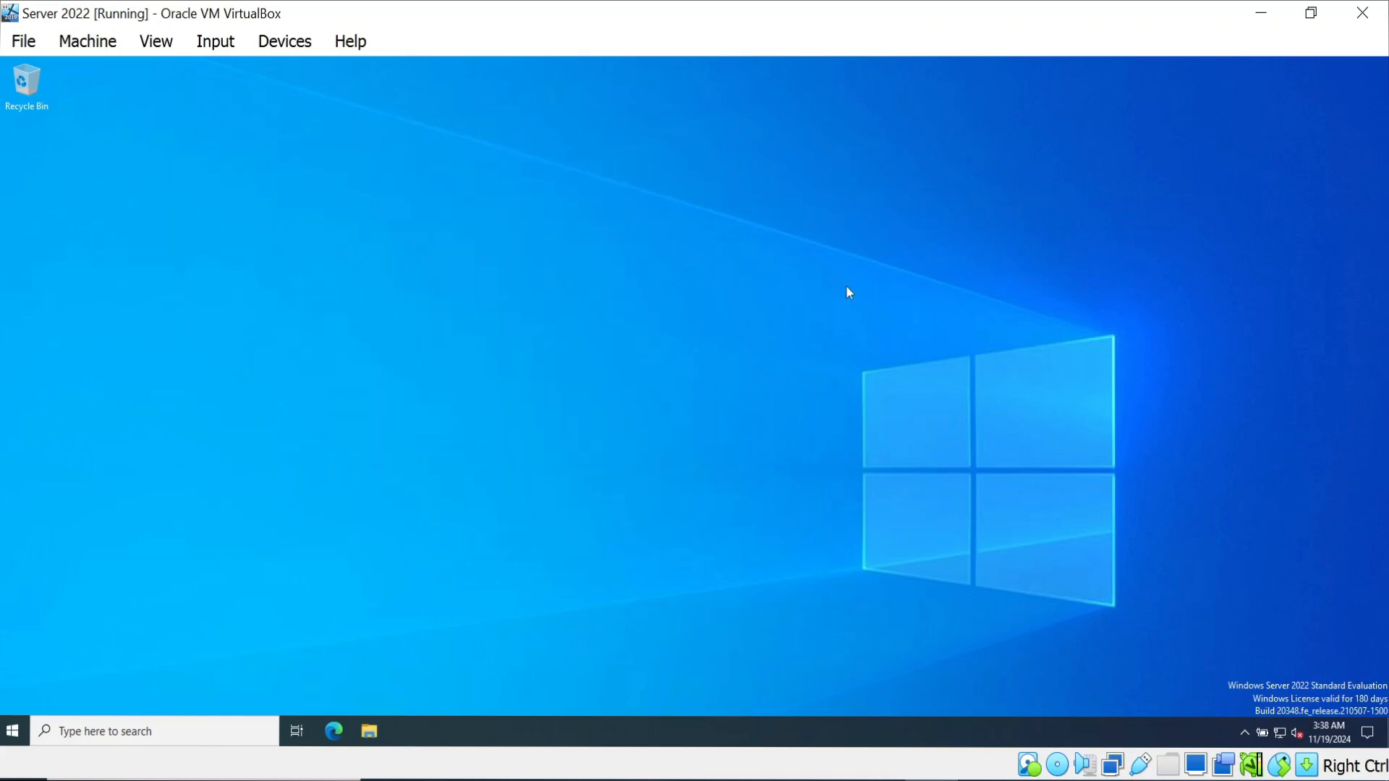